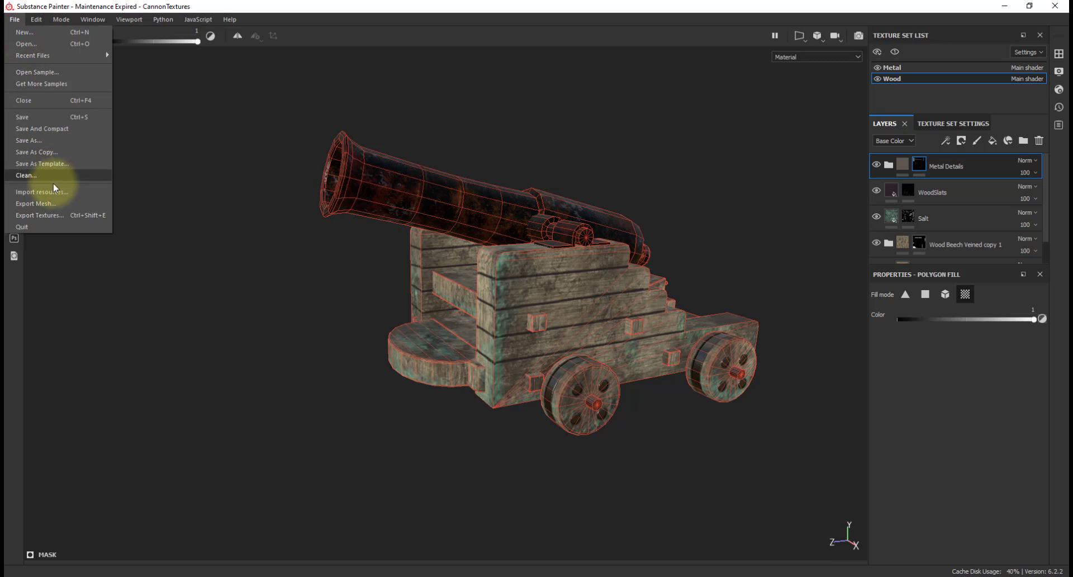
Open the texture export settings and set the output directory to a new Textures folder inside Naval Cannon.
left_click(48, 216)
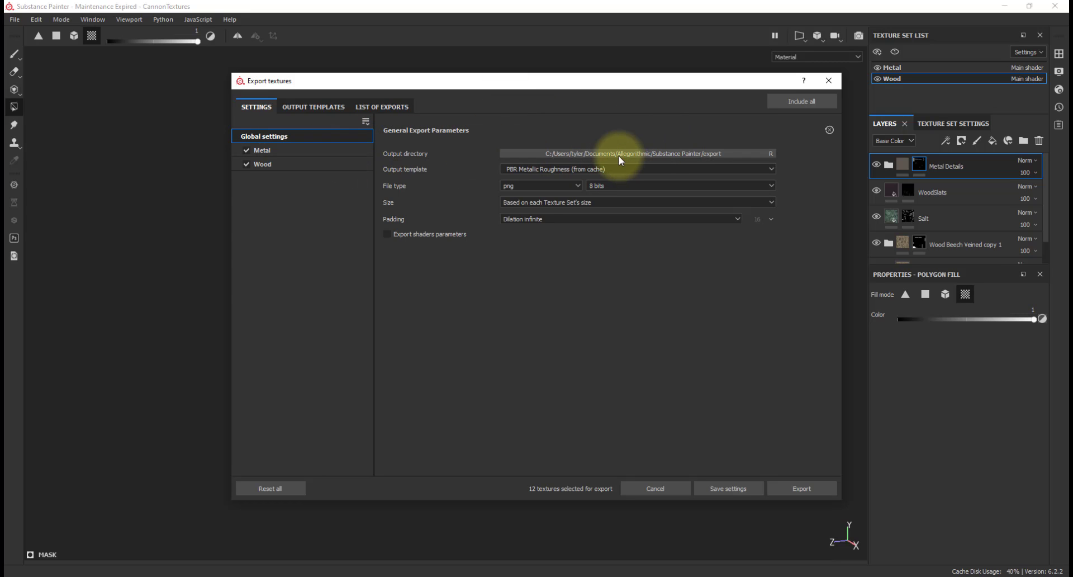
left_click(561, 153)
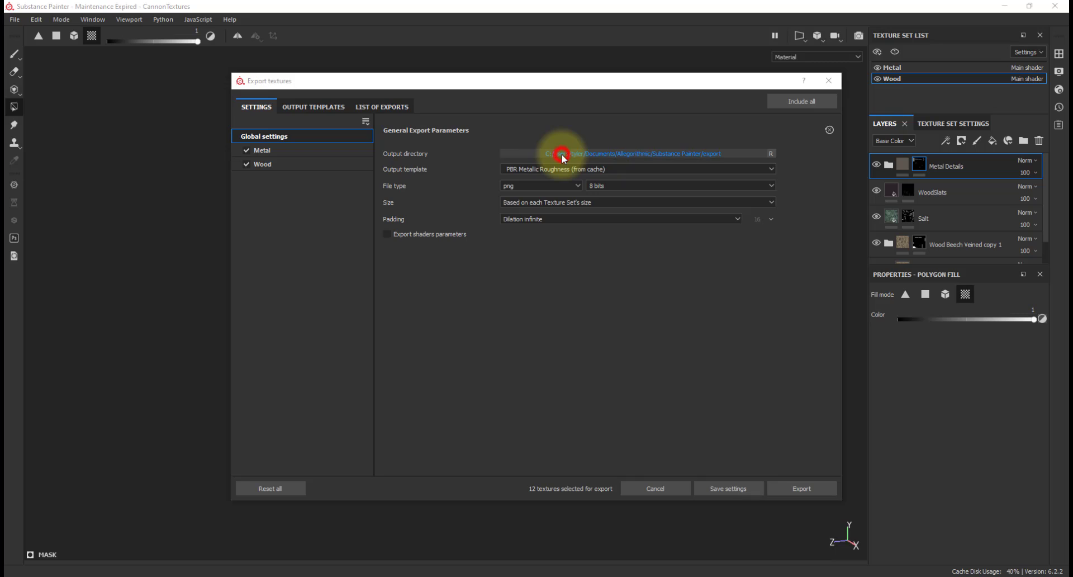
left_click(263, 245)
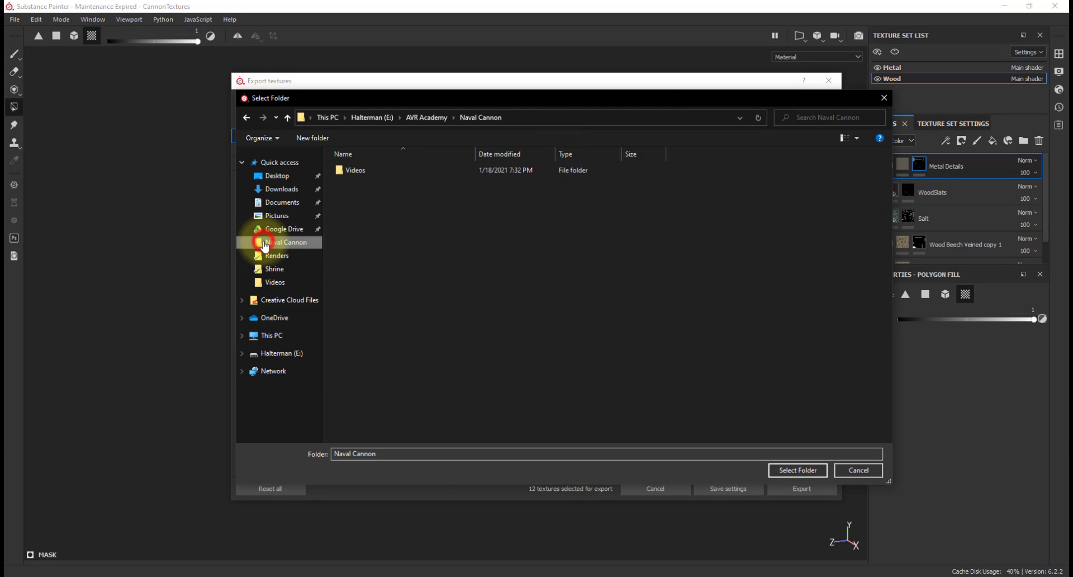
right_click(356, 207)
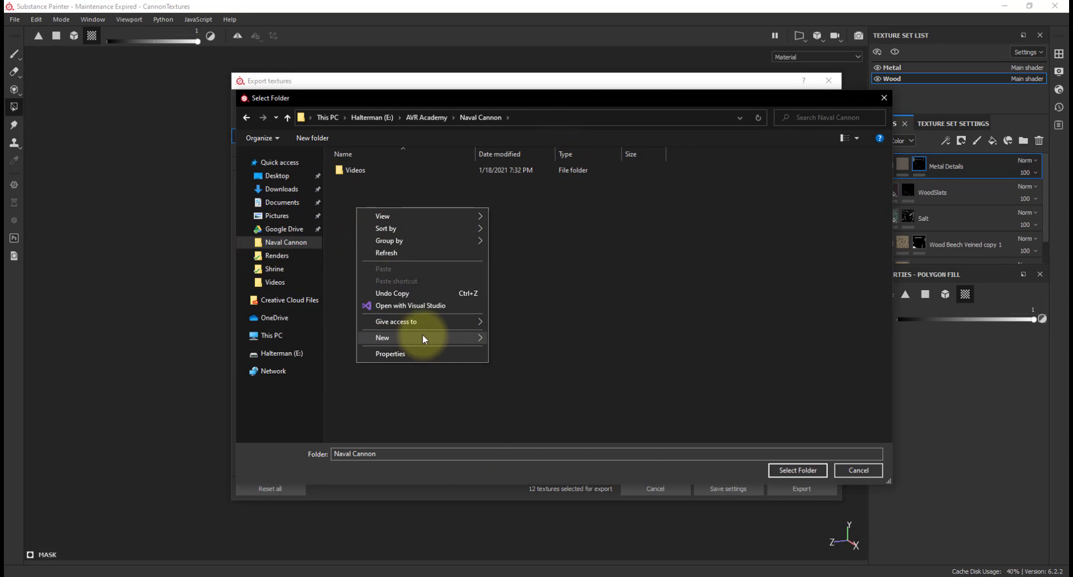
mouse_move(423, 337)
left_click(503, 338)
type("Te")
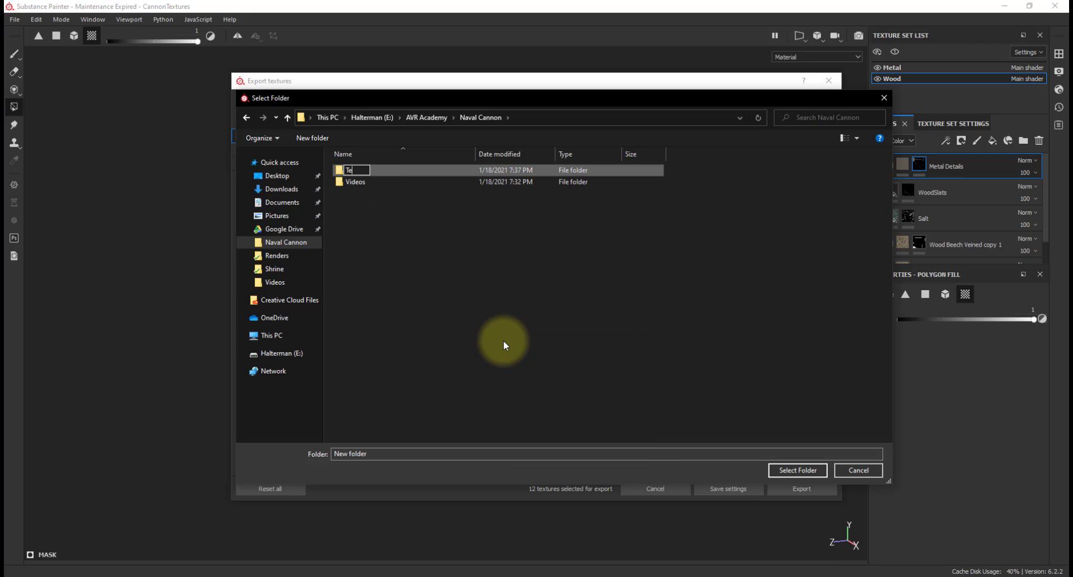
type("xtures")
key("Return")
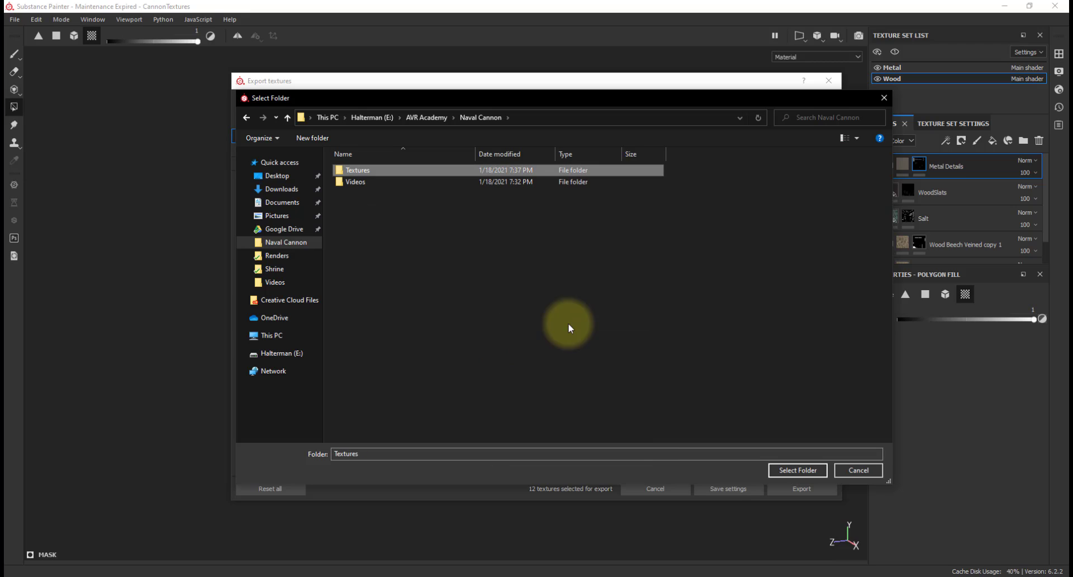
left_click(793, 469)
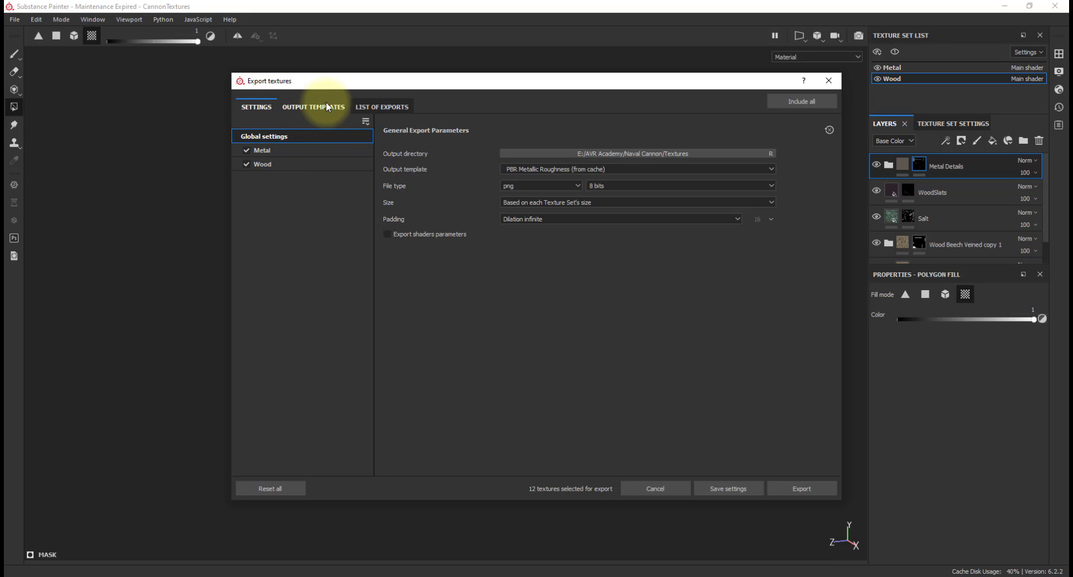
Review the output maps of the Metal and Wood texture sets and the Unity Universal Render Pipeline (Metallic Standard) preset.
left_click(299, 150)
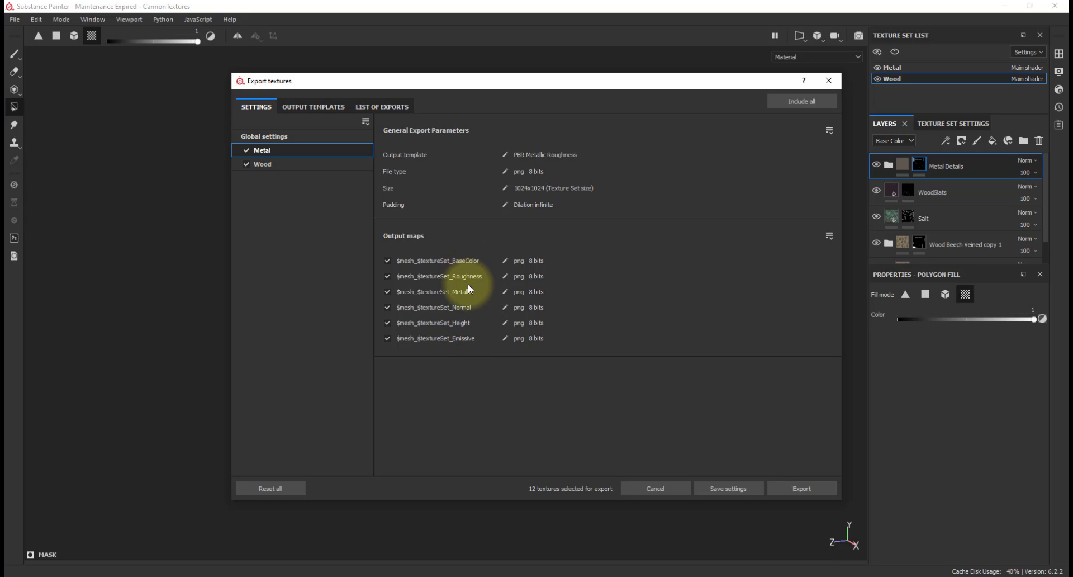
left_click(287, 164)
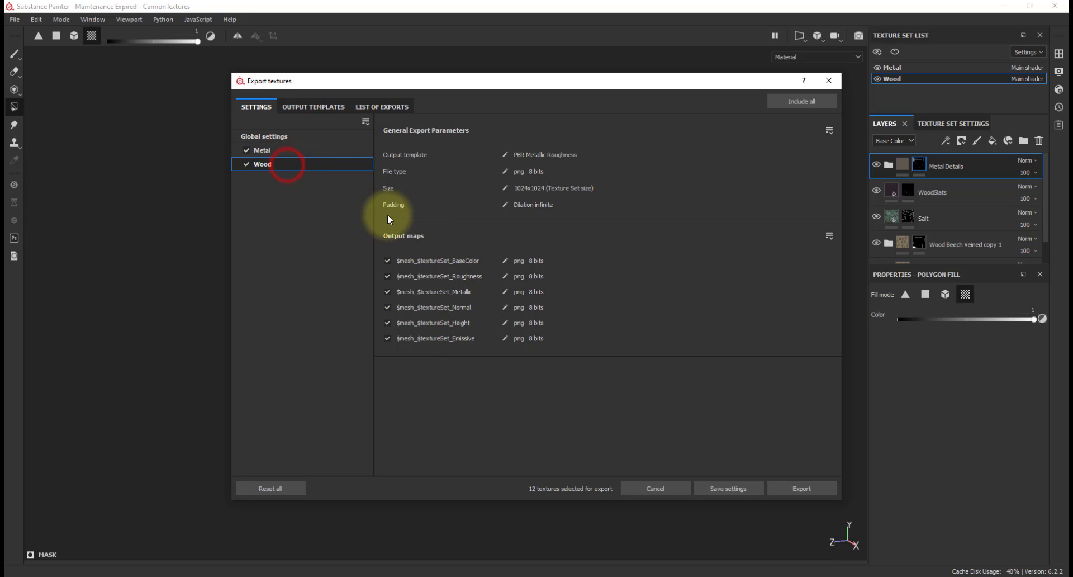
left_click(292, 151)
left_click(293, 164)
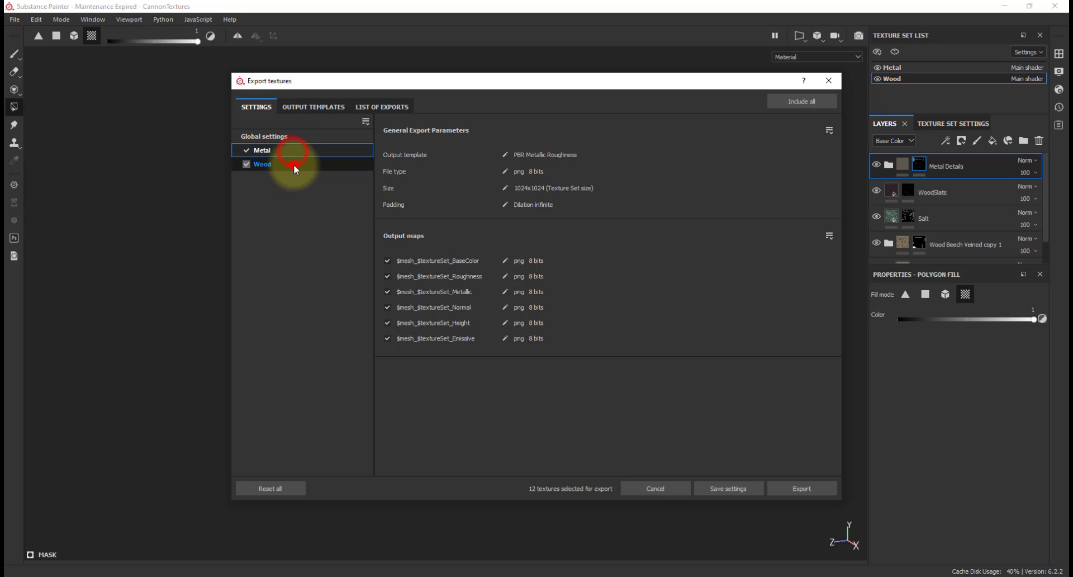
left_click(313, 106)
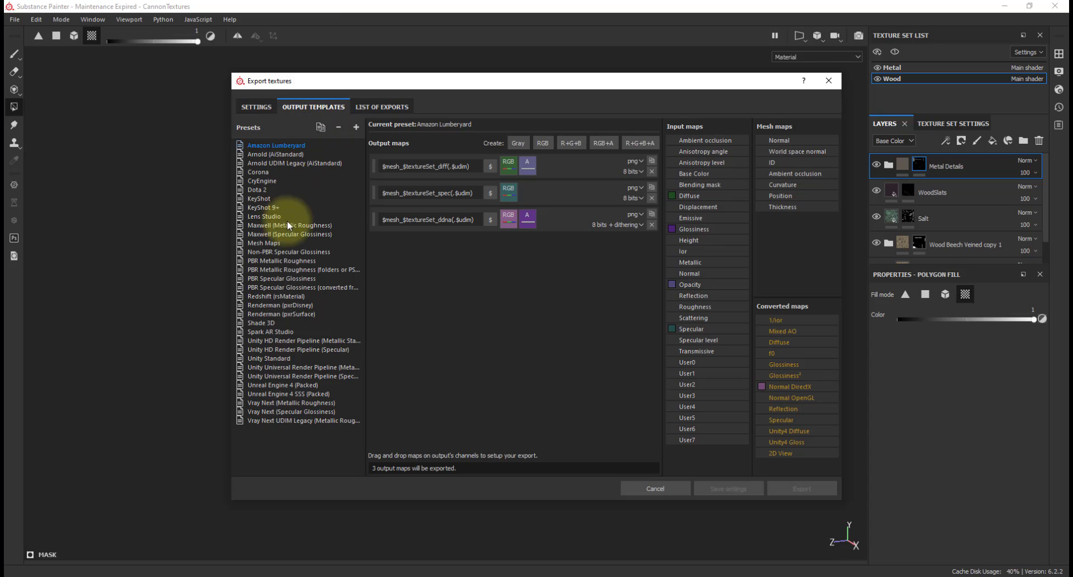
left_click(300, 367)
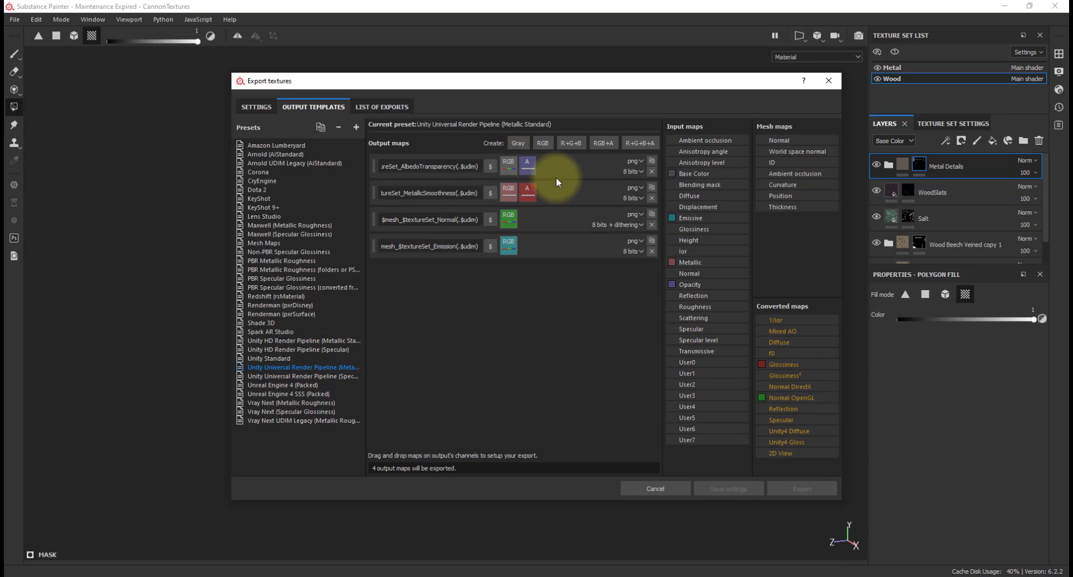
left_click(260, 109)
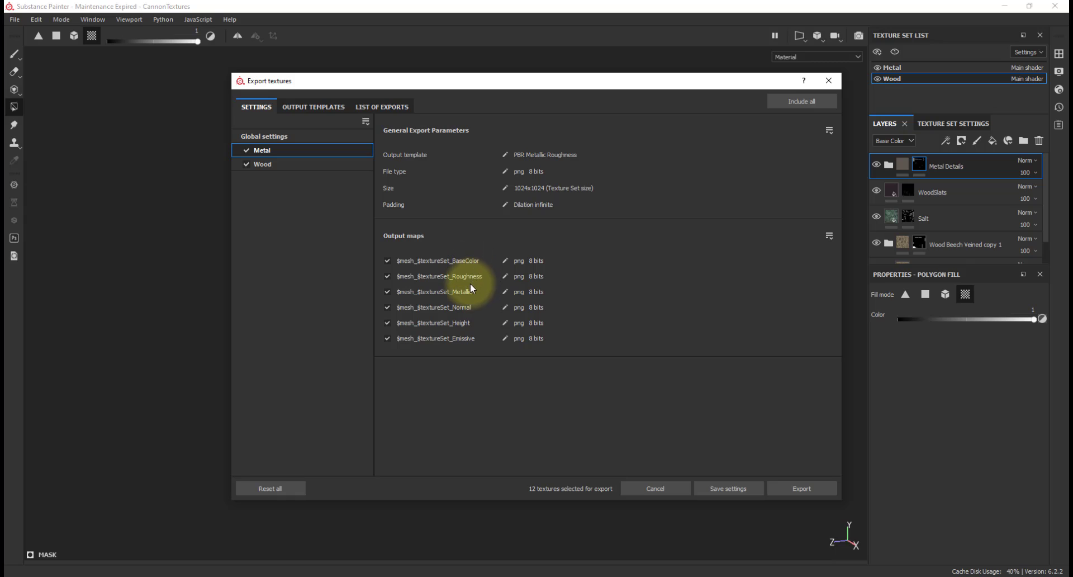
left_click(277, 163)
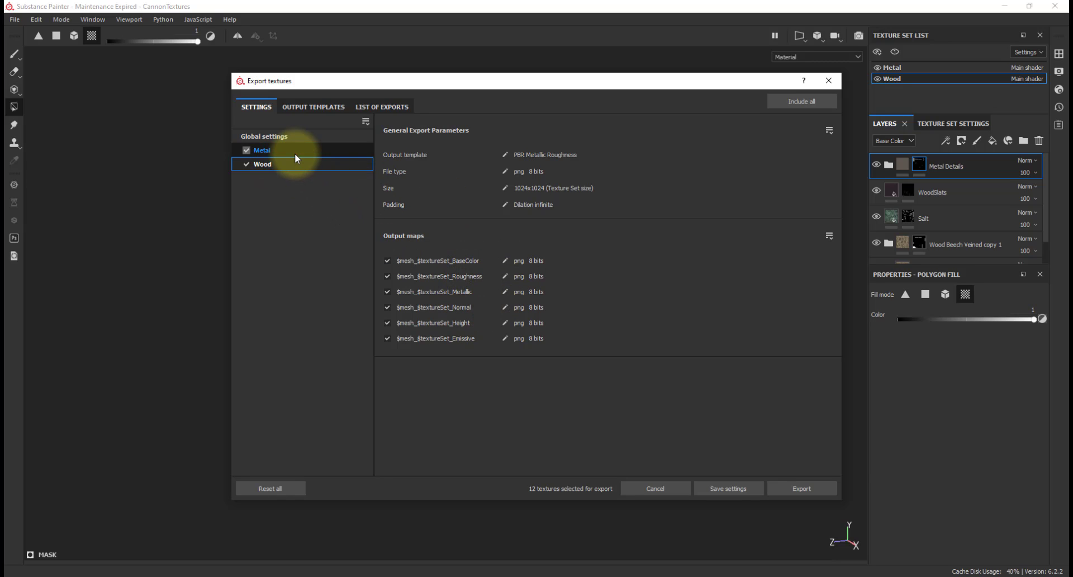
left_click(294, 157)
left_click(297, 148)
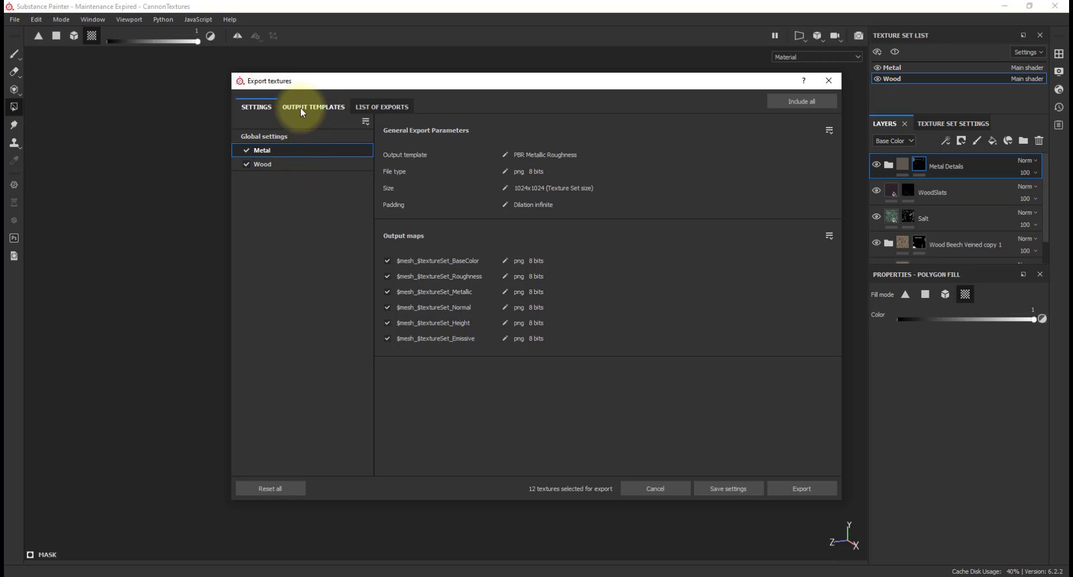
Look through the available output templates and texture sizes in the global export settings.
left_click(264, 136)
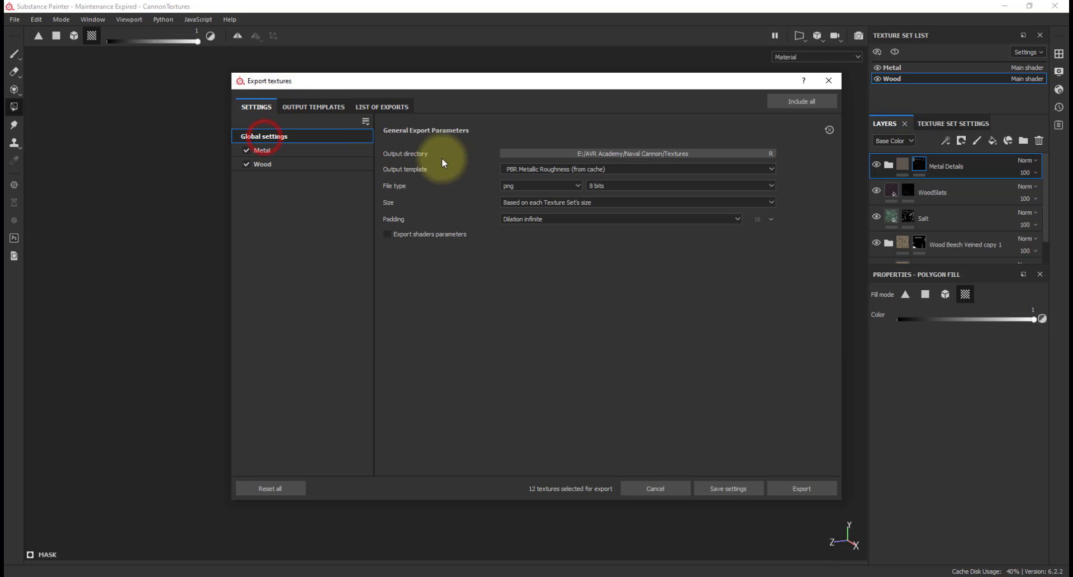
left_click(269, 136)
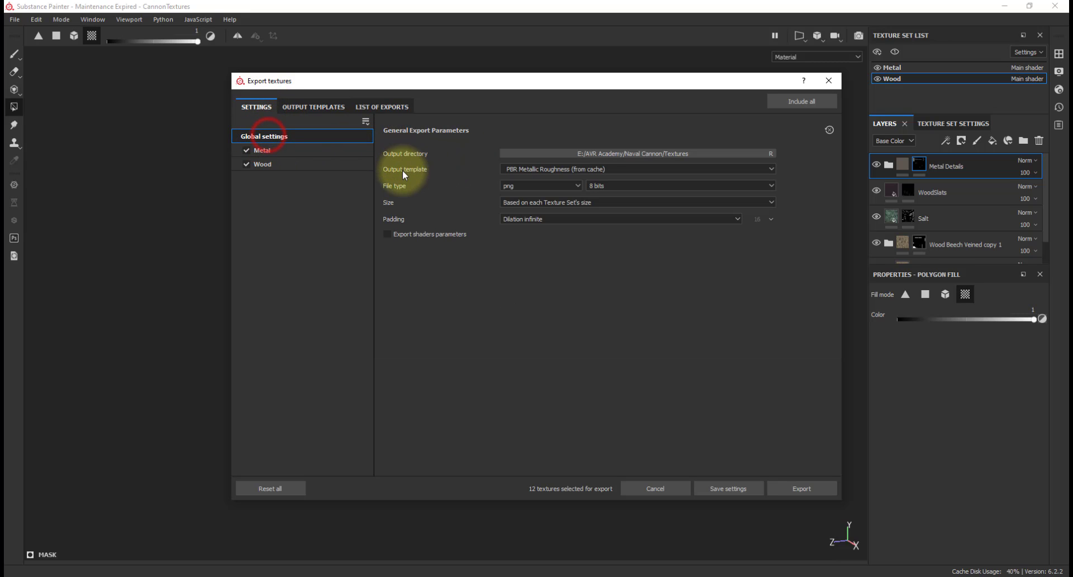
left_click(614, 167)
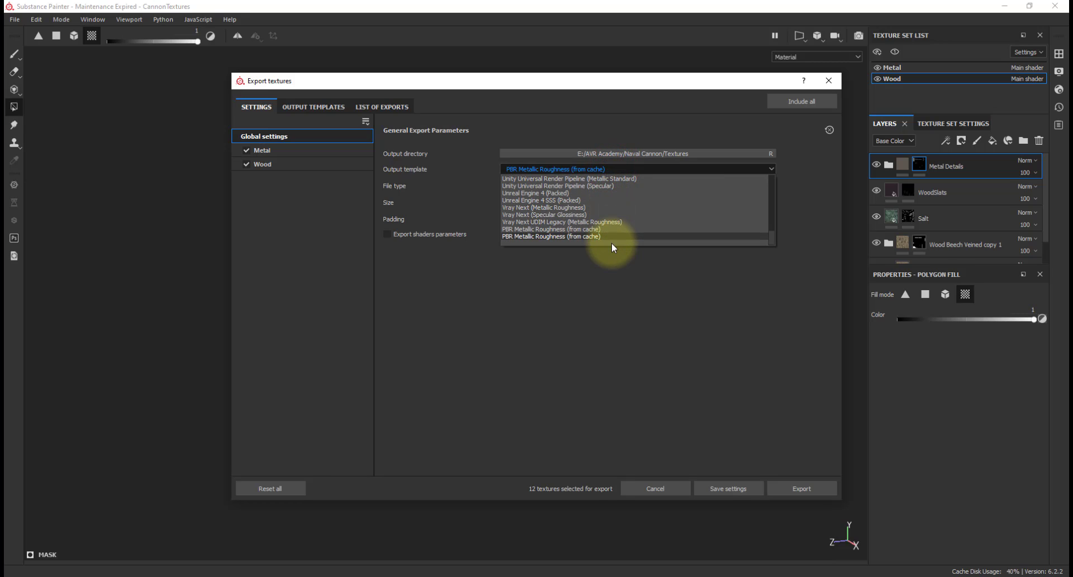
left_click(605, 368)
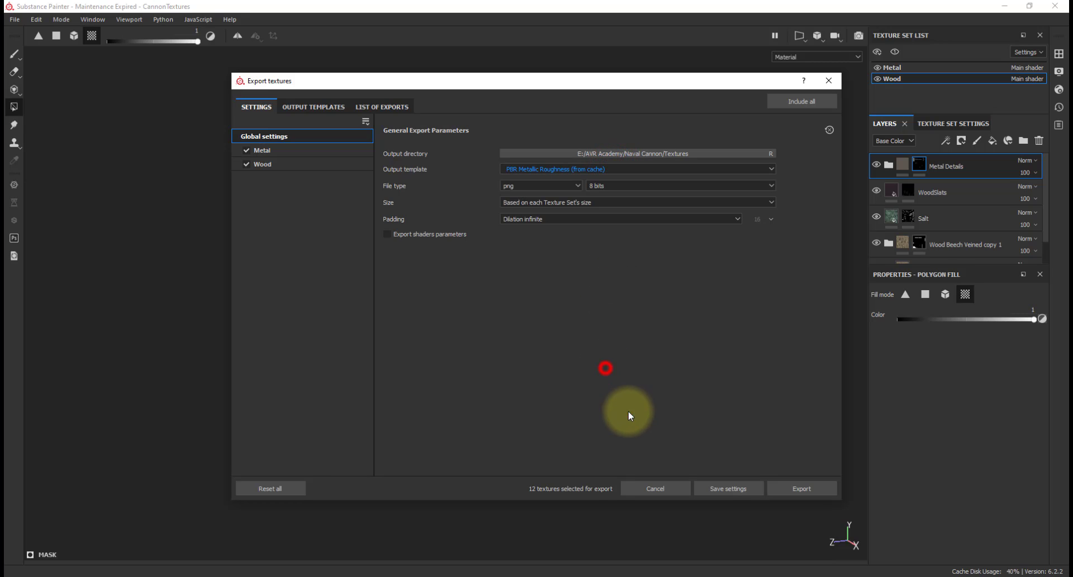
left_click(603, 204)
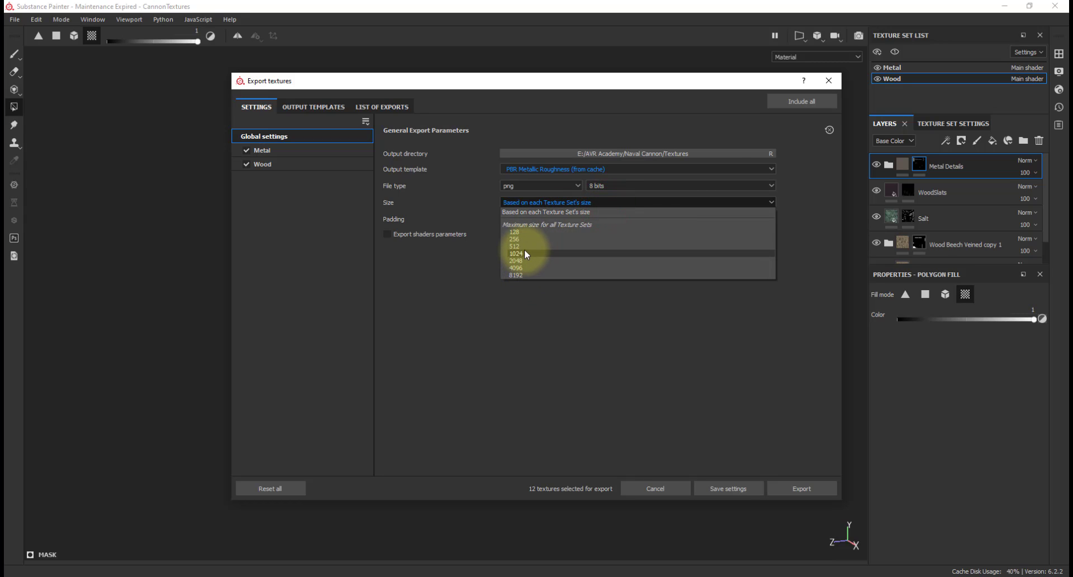
left_click(513, 317)
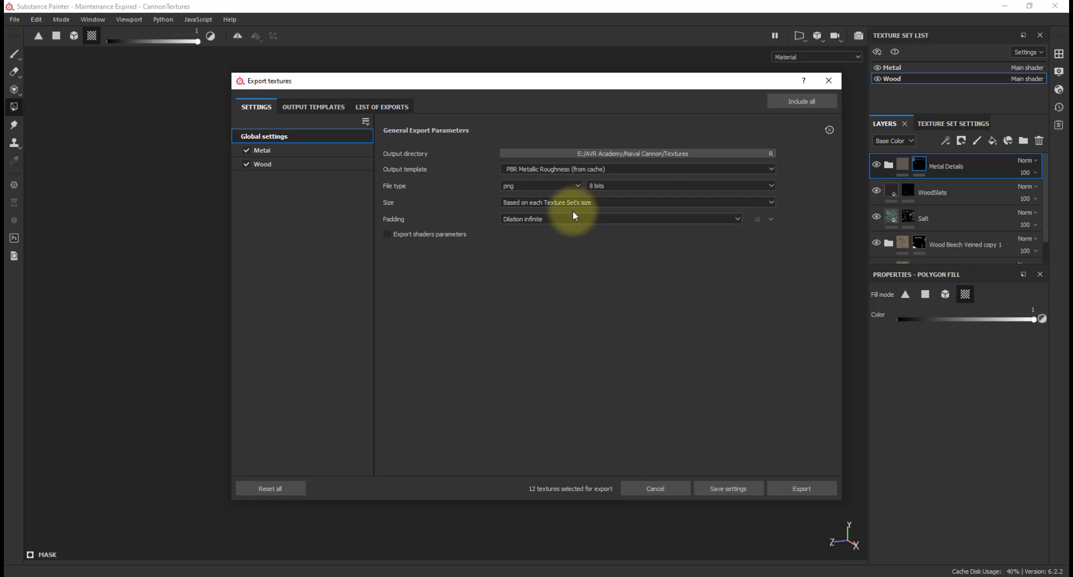
Export the Metal and Wood textures, close the export dialog and minimise the program.
left_click(812, 487)
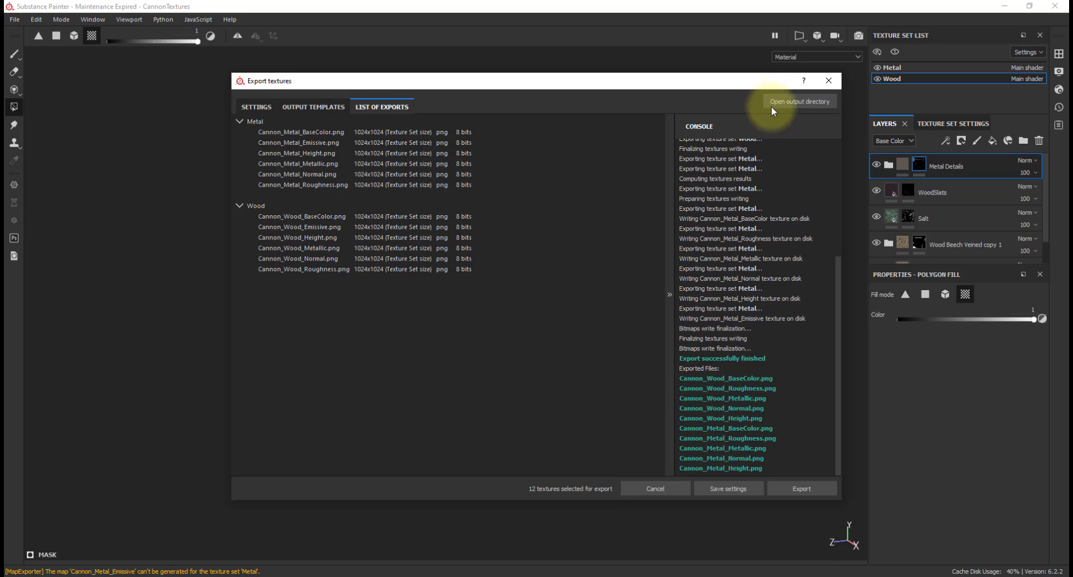
left_click(827, 82)
left_click(1004, 6)
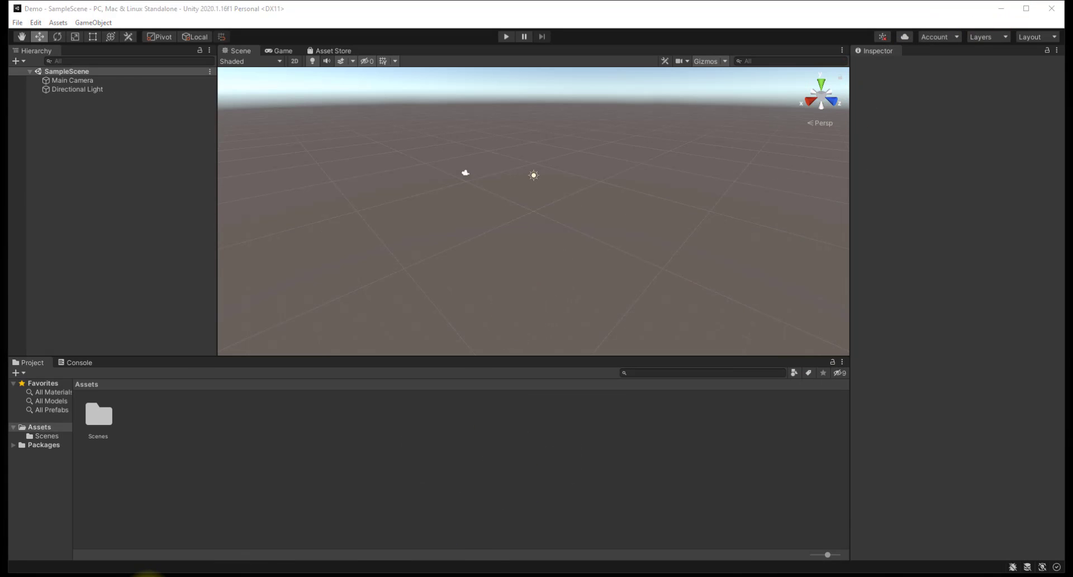
Switch to File Explorer, check the exported images in Textures, and import the Cannon 3D object from Naval Cannon into Unity's Assets.
left_click(148, 576)
left_click_drag(532, 344, 524, 117)
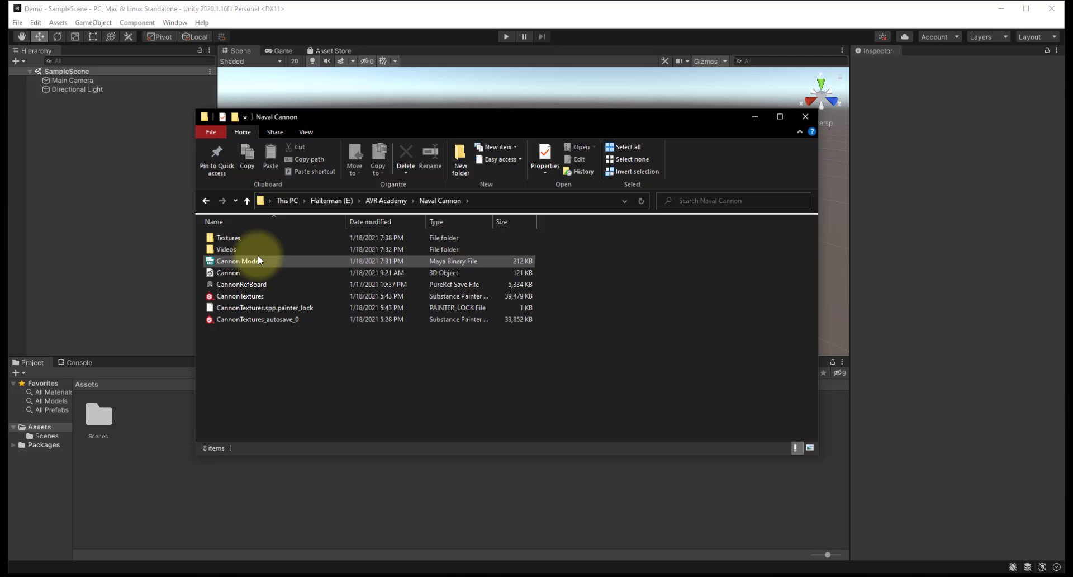
double_click(228, 239)
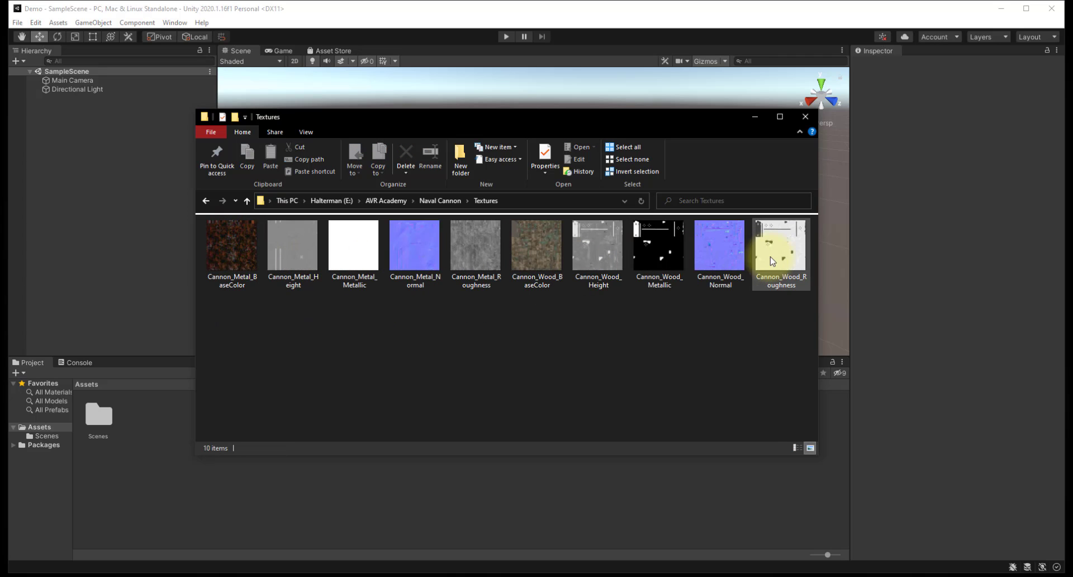
left_click(206, 201)
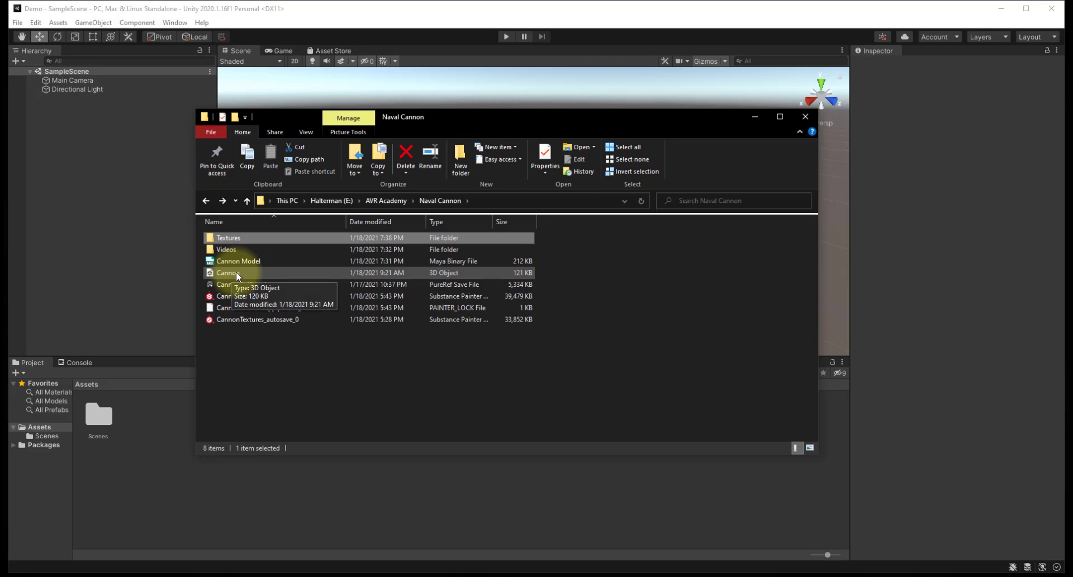
left_click_drag(236, 272, 161, 484)
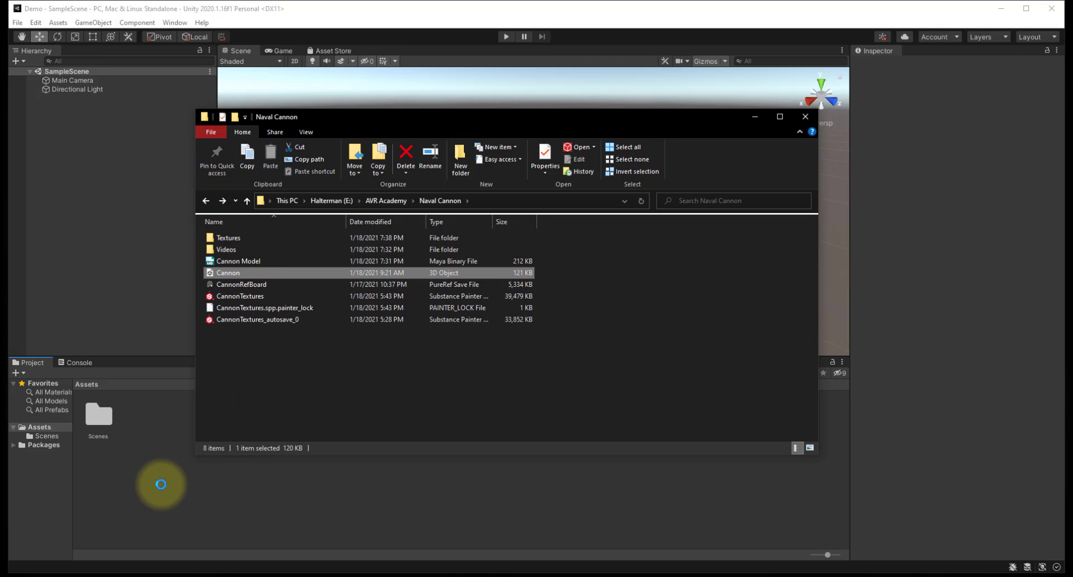
Import all the exported Metal and Wood images from the Textures folder into Unity's Assets and close File Explorer.
double_click(229, 237)
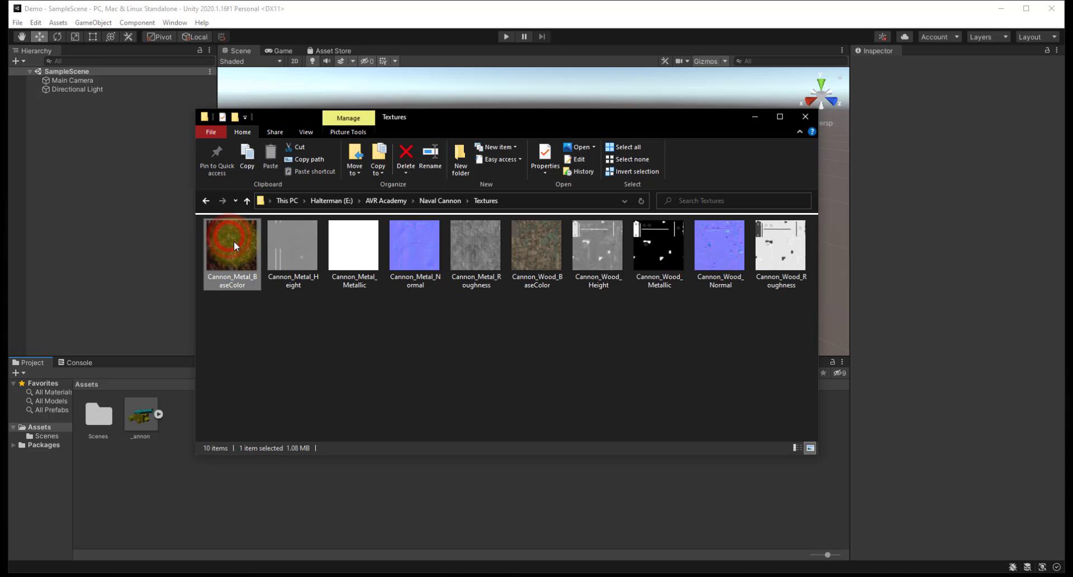
left_click(776, 256, "shift")
left_click_drag(776, 256, 284, 497)
left_click(813, 113)
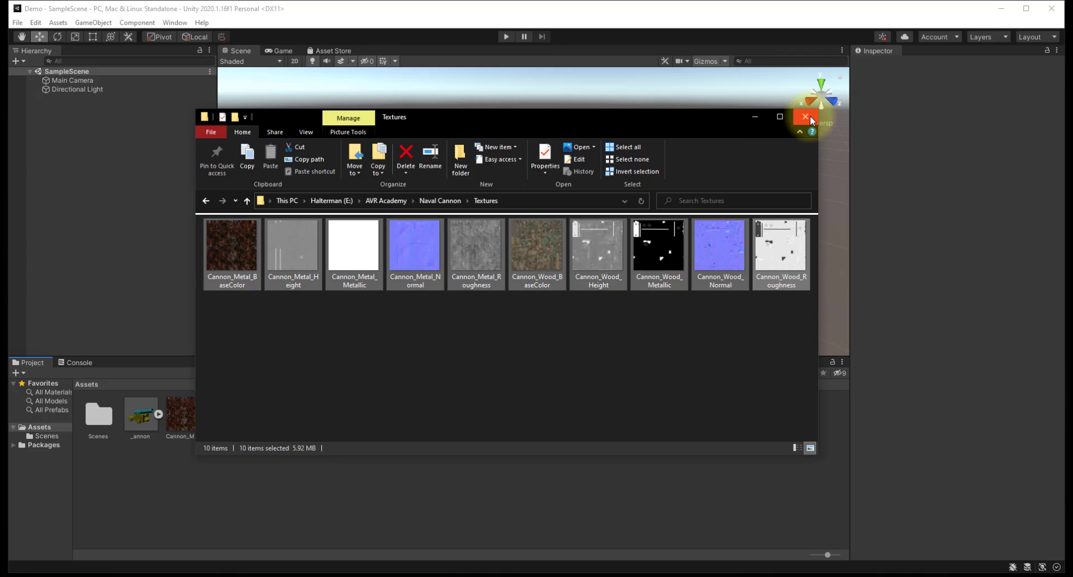
Create a folder named Mesh in Assets and move the imported cannon model into it.
right_click(150, 468)
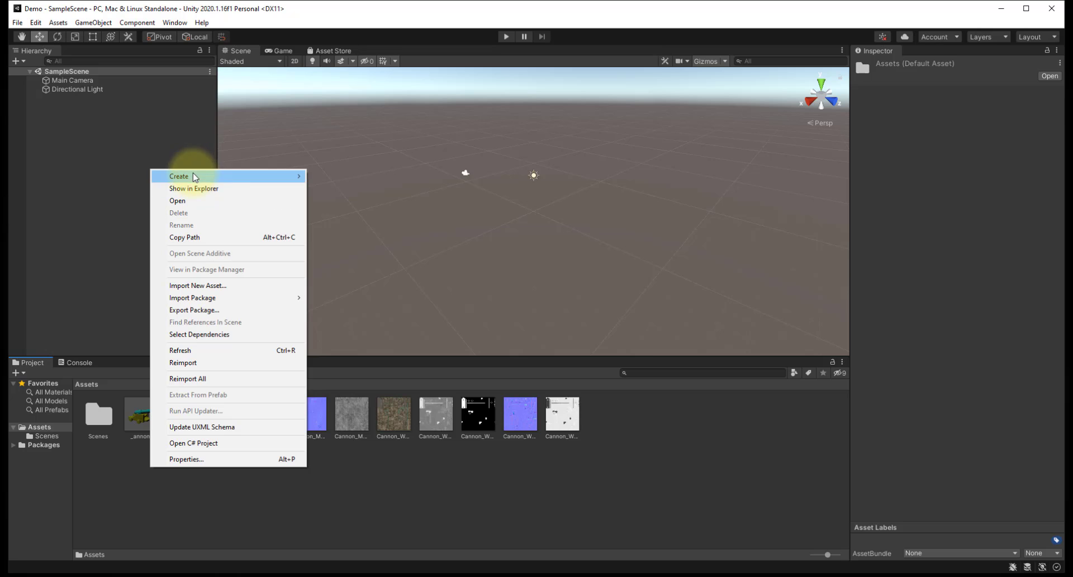
mouse_move(263, 176)
left_click(334, 158)
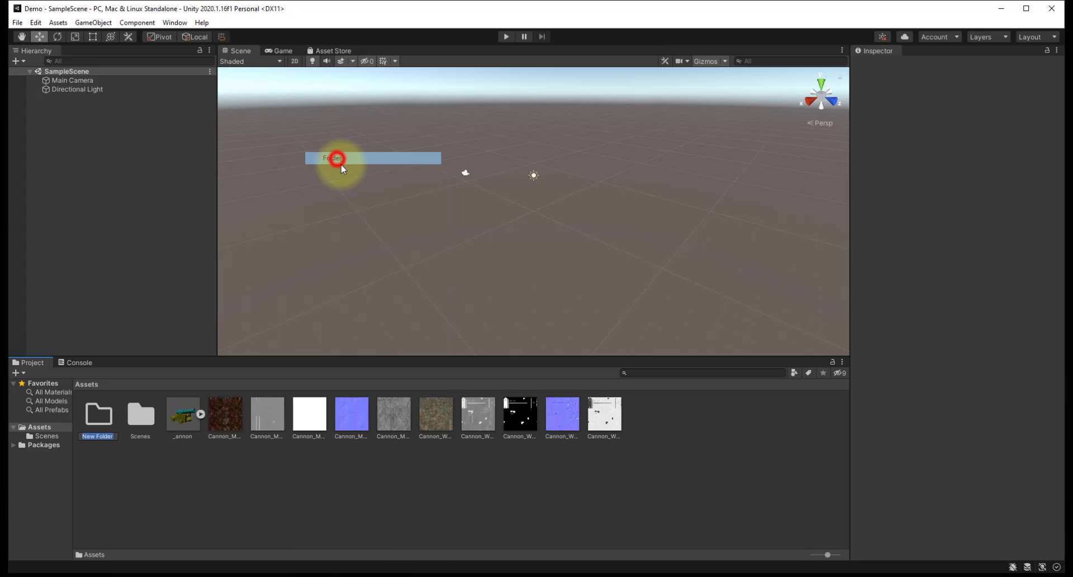
type("Mesh")
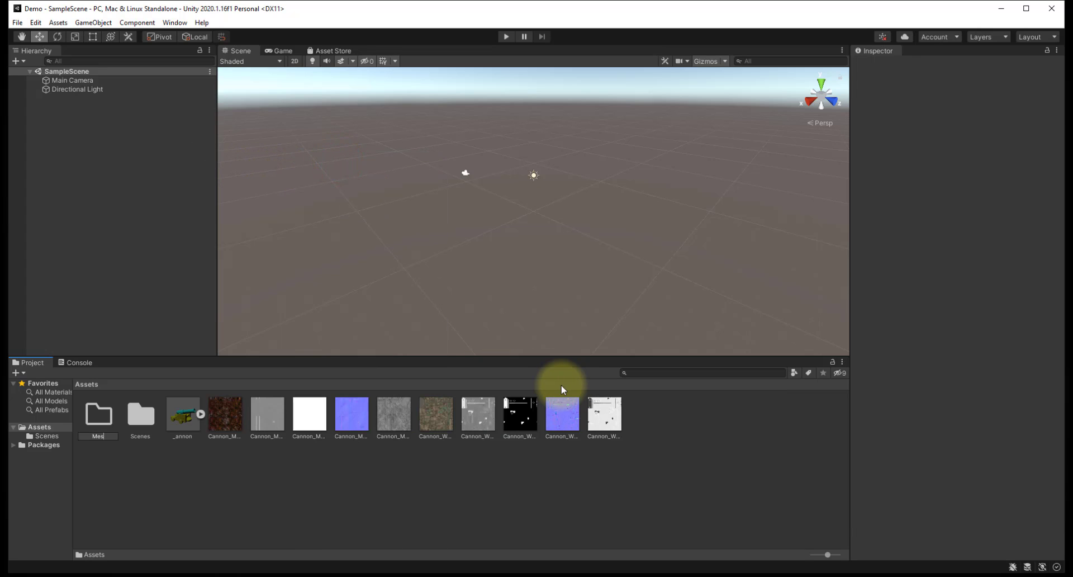
key("Return")
left_click_drag(183, 416, 106, 425)
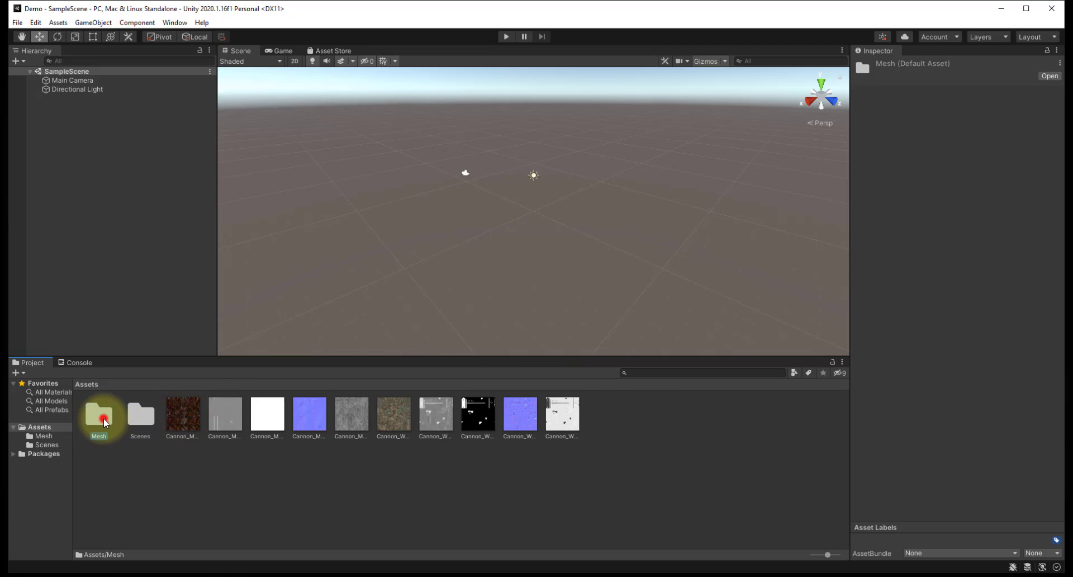
Rename the cannon model in the Mesh folder as Cannon.
double_click(102, 420)
left_click(93, 435)
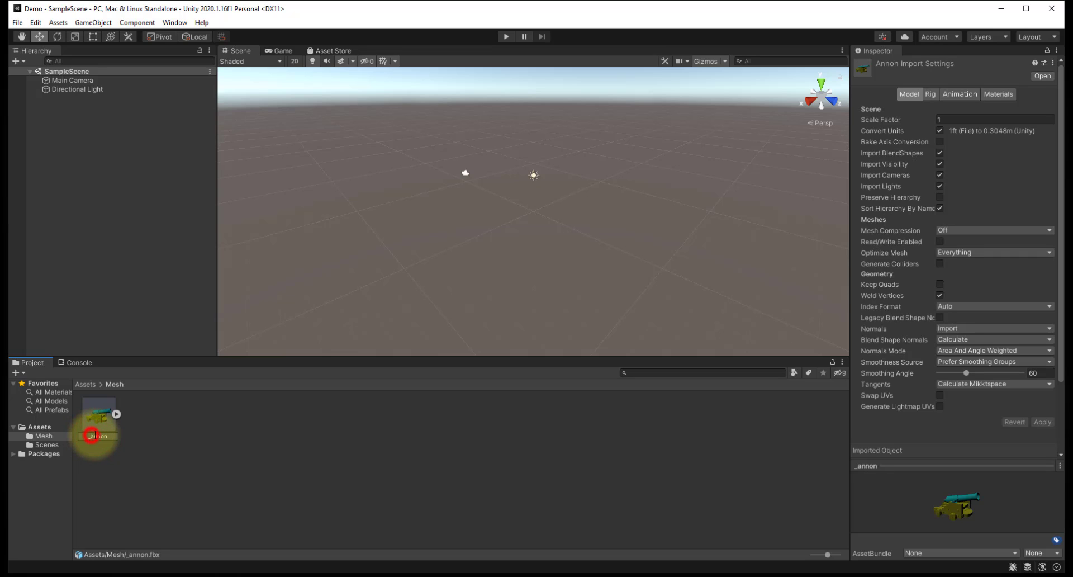
left_click(100, 434)
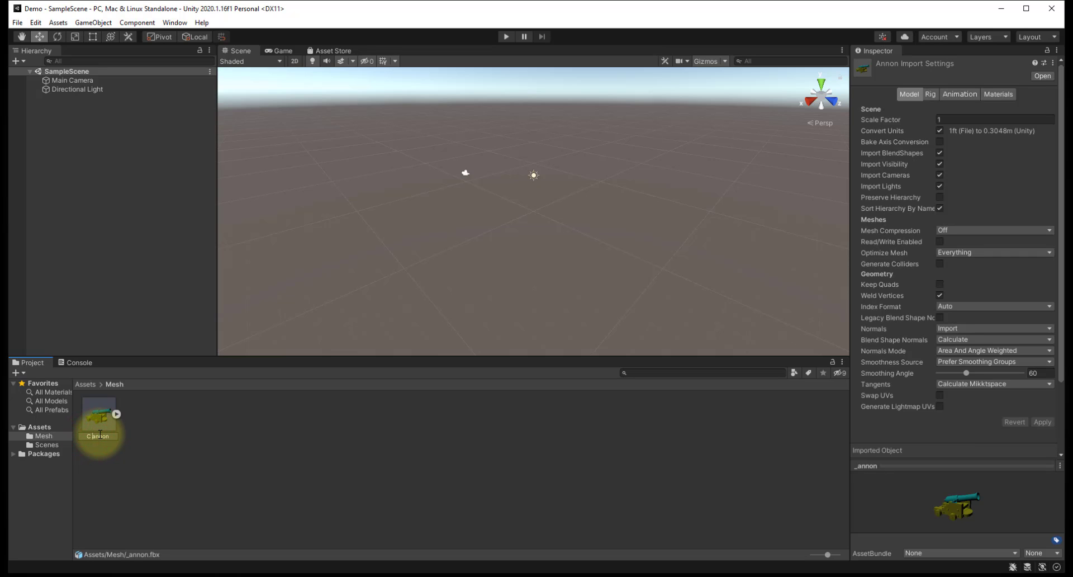
key("Return")
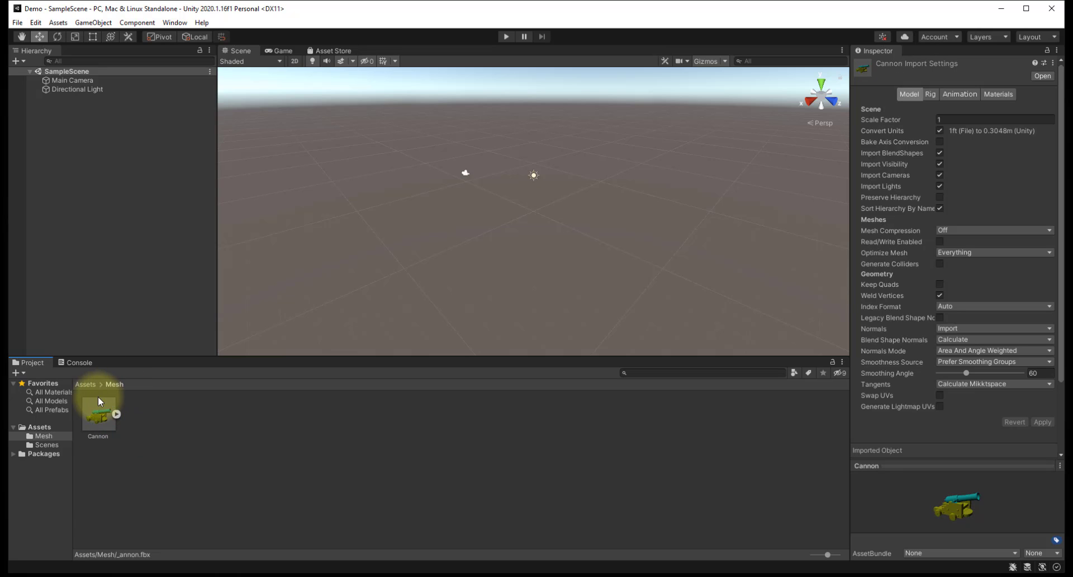
Create a folder named Materials in Assets and move all ten Metal and Wood textures into it.
left_click(90, 384)
right_click(156, 476)
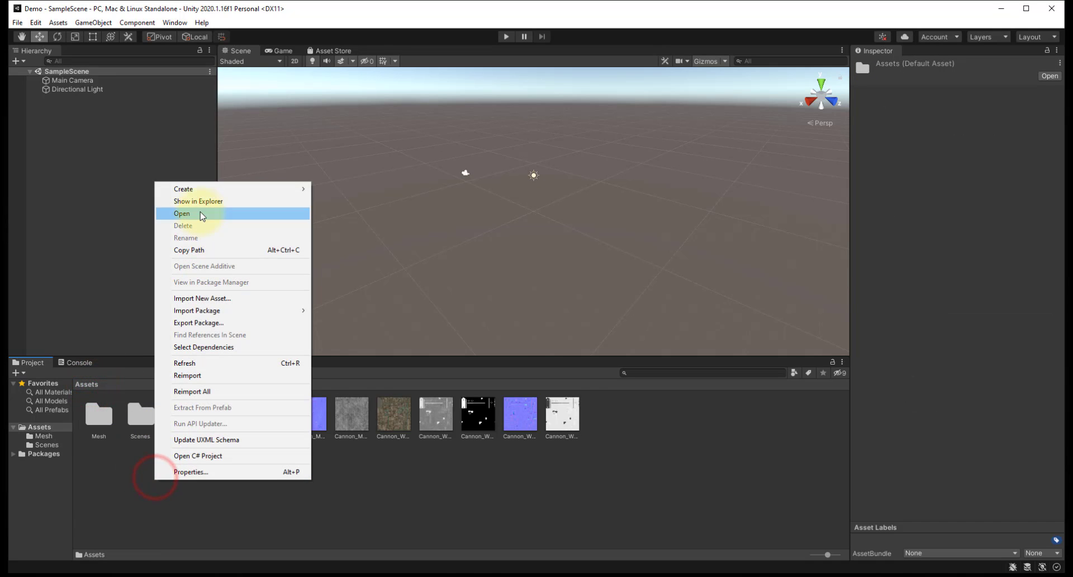
mouse_move(304, 189)
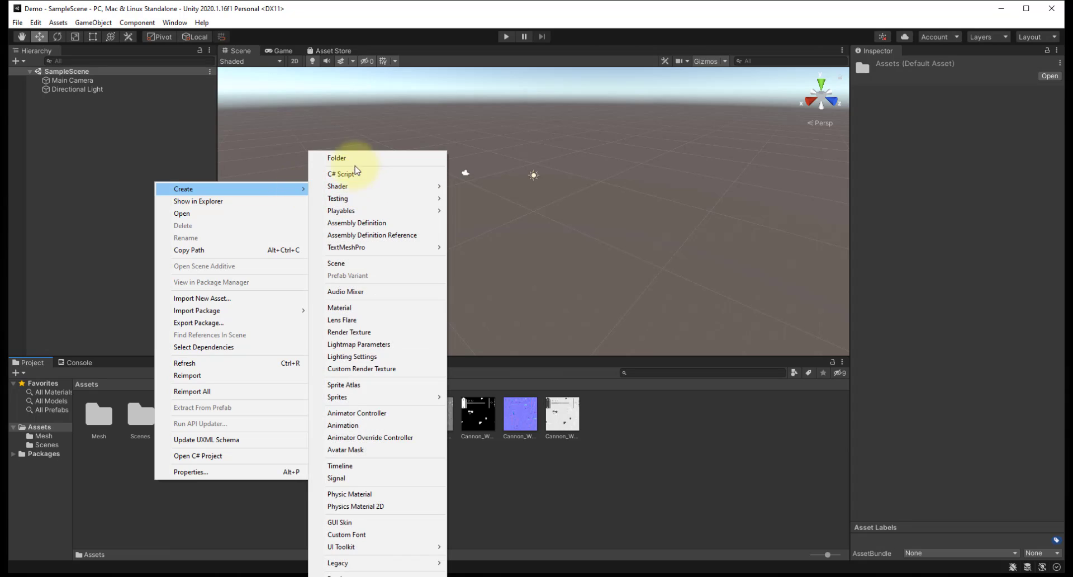
left_click(357, 158)
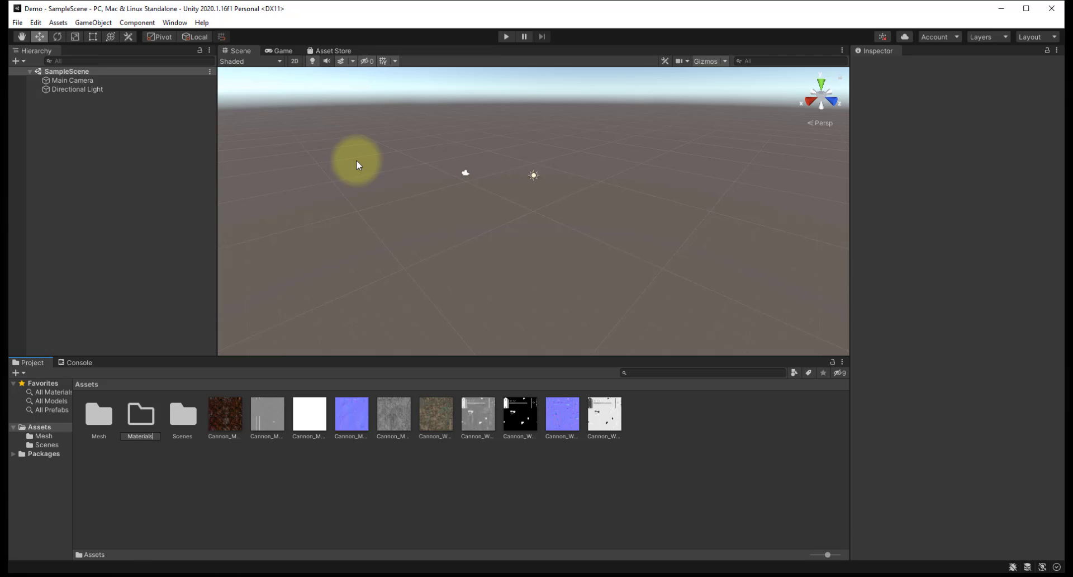
key("Return")
left_click(214, 415)
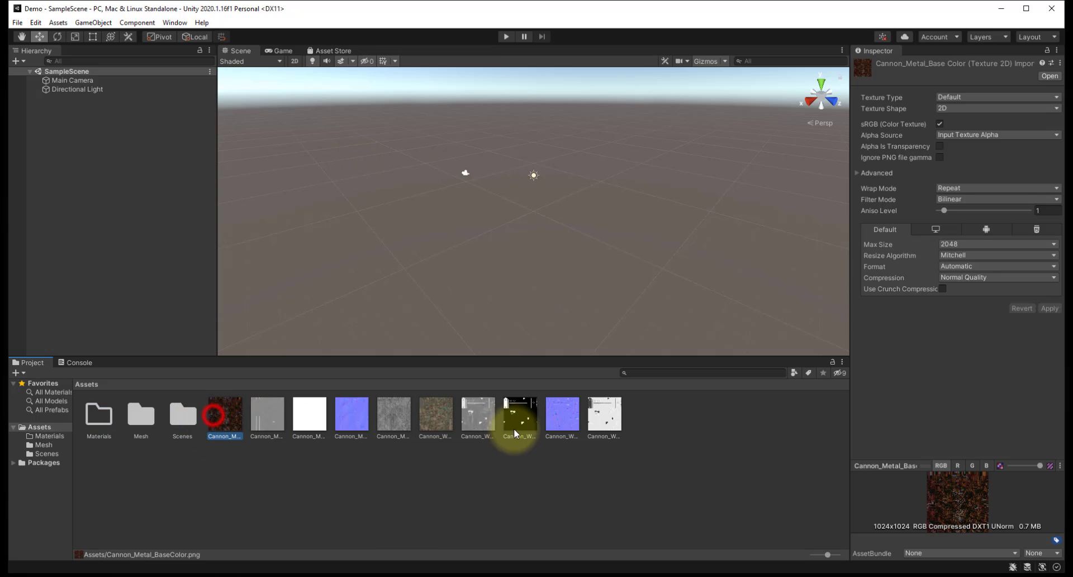
left_click(603, 415, "shift")
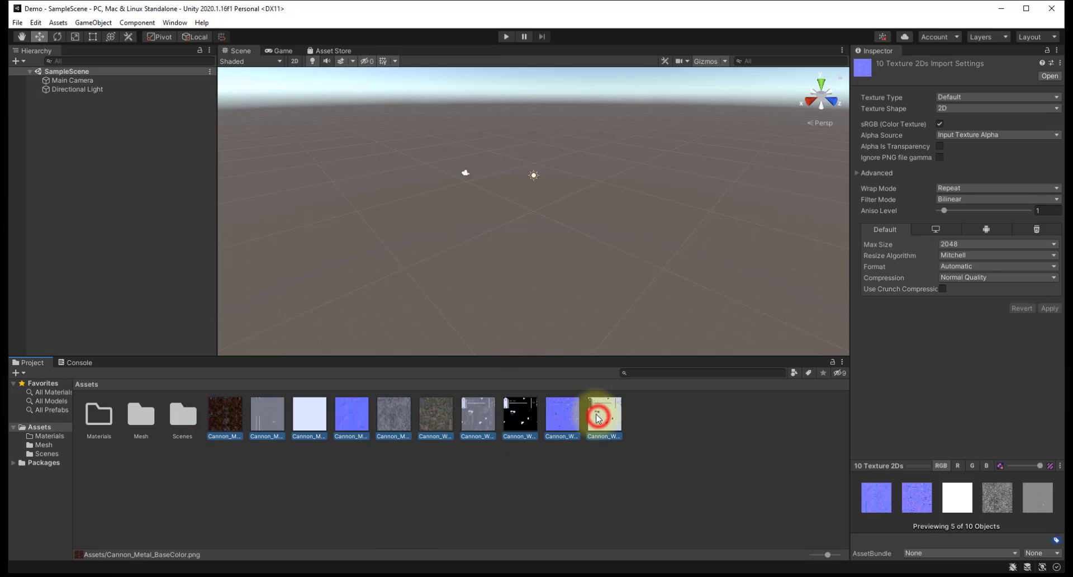
left_click_drag(101, 413, 101, 413)
Create a folder named Textures inside Materials and move all the cannon texture images into it.
double_click(101, 413)
right_click(140, 474)
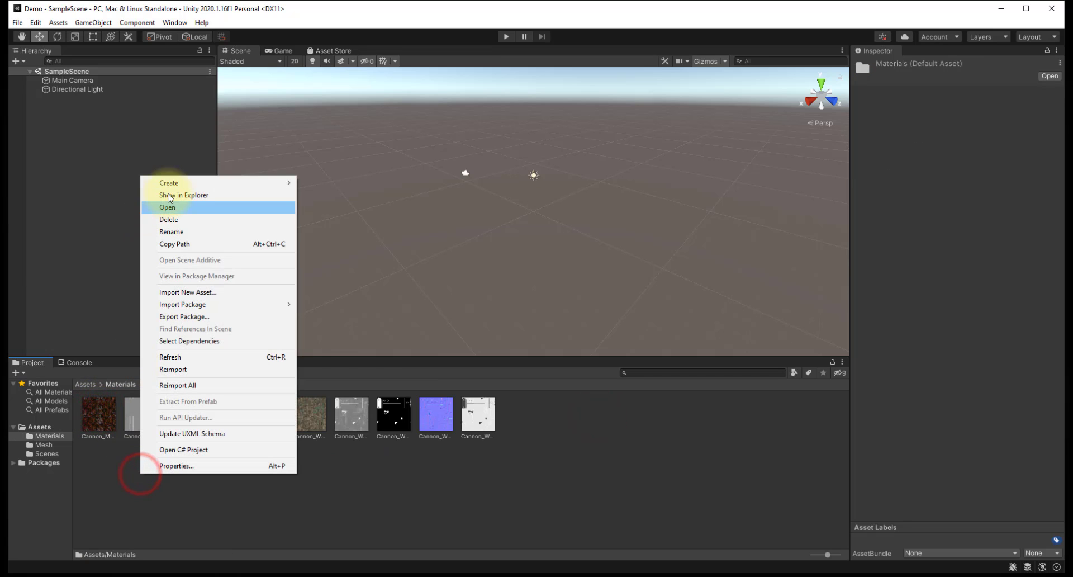
mouse_move(201, 183)
left_click(339, 158)
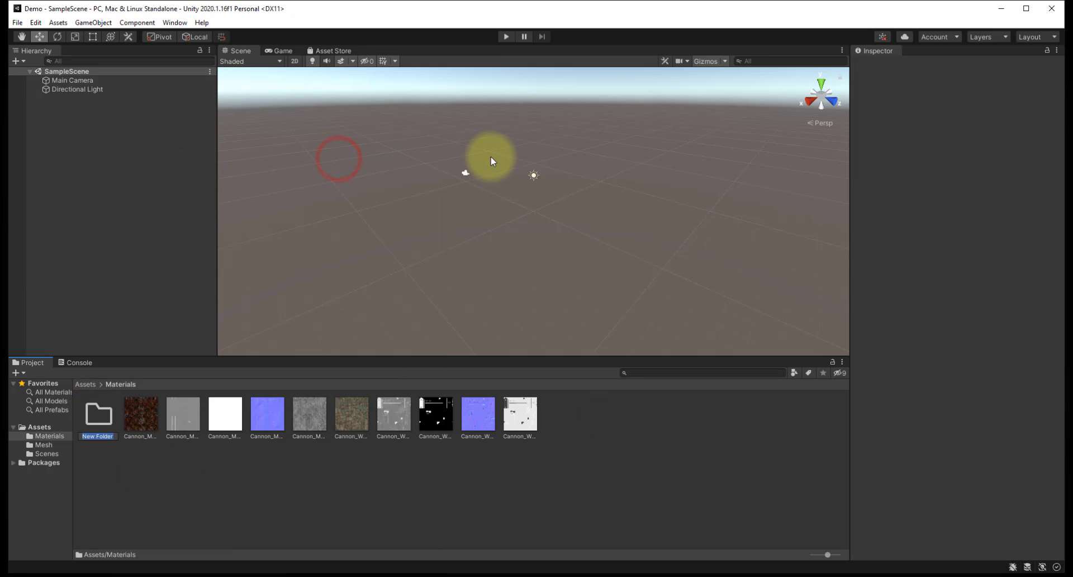
type("Textures")
key("Return")
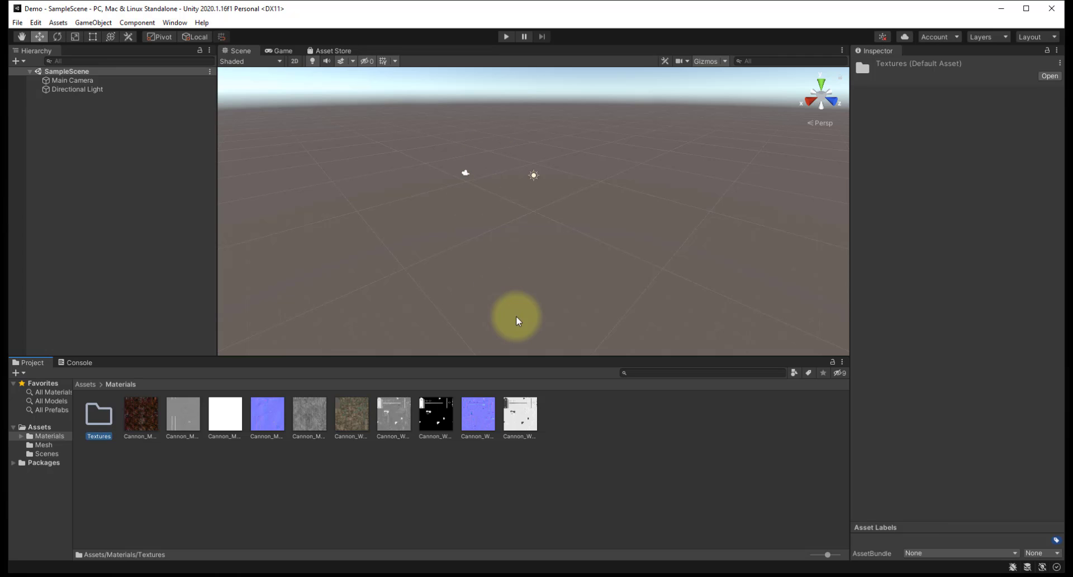
left_click(528, 451)
left_click(146, 415)
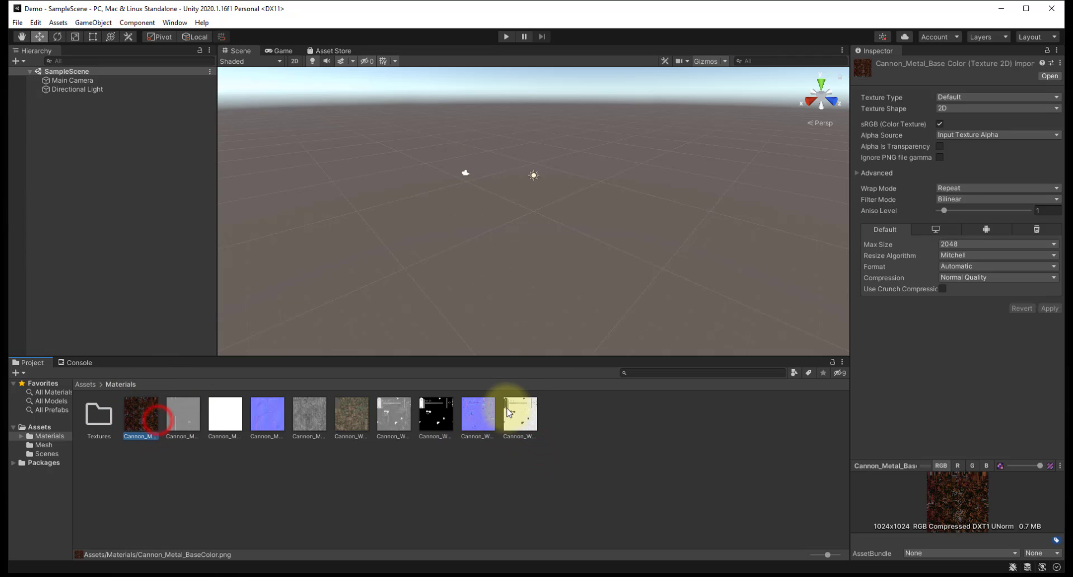
left_click(520, 412, "shift")
left_click_drag(146, 423, 98, 413)
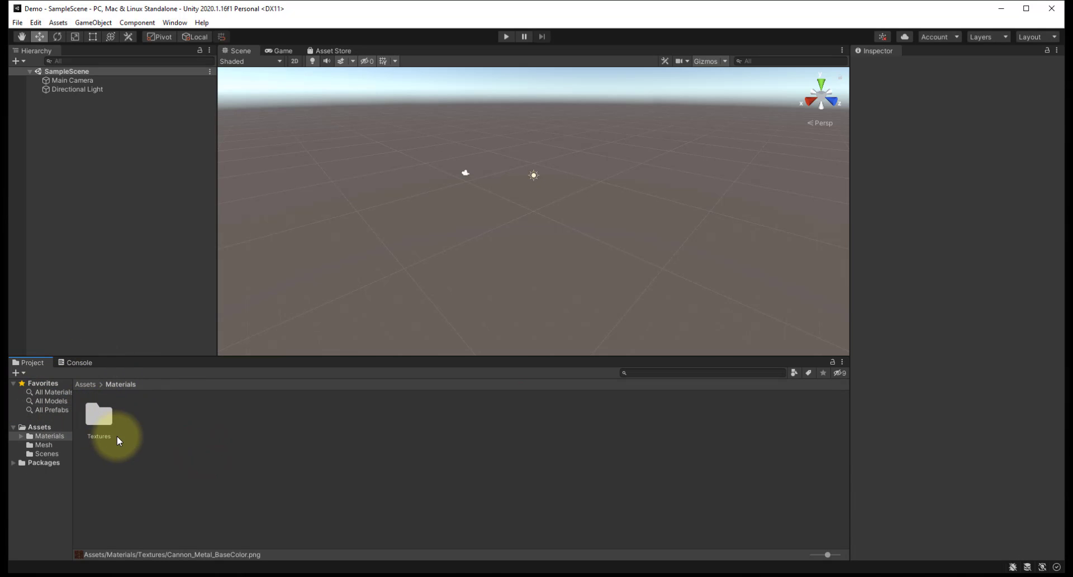
Add the Cannon model from the Mesh folder to the SampleScene hierarchy and view it up close.
left_click(86, 385)
left_click(187, 418)
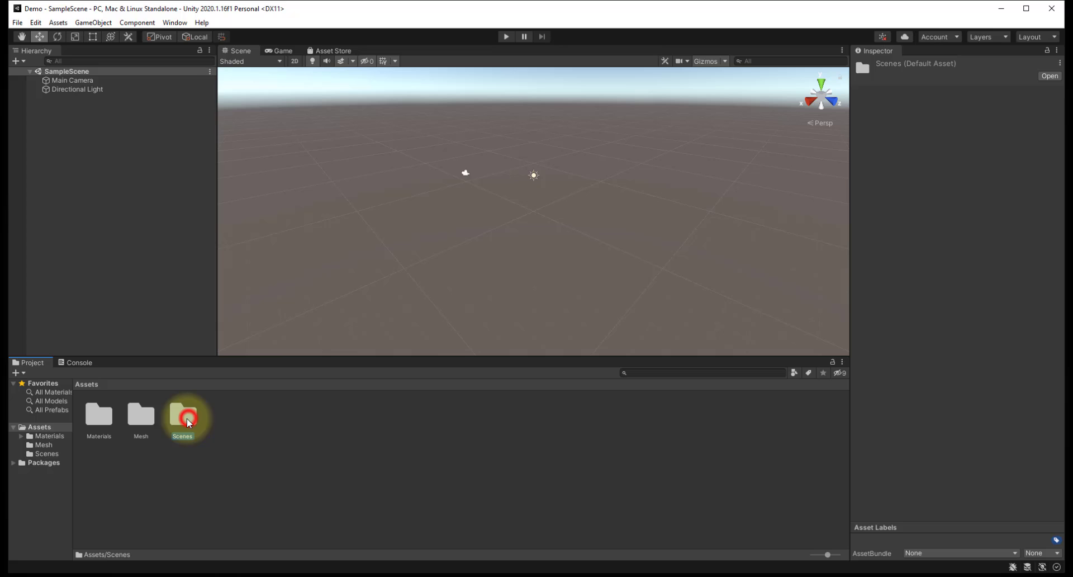
double_click(141, 416)
left_click_drag(98, 416, 59, 159)
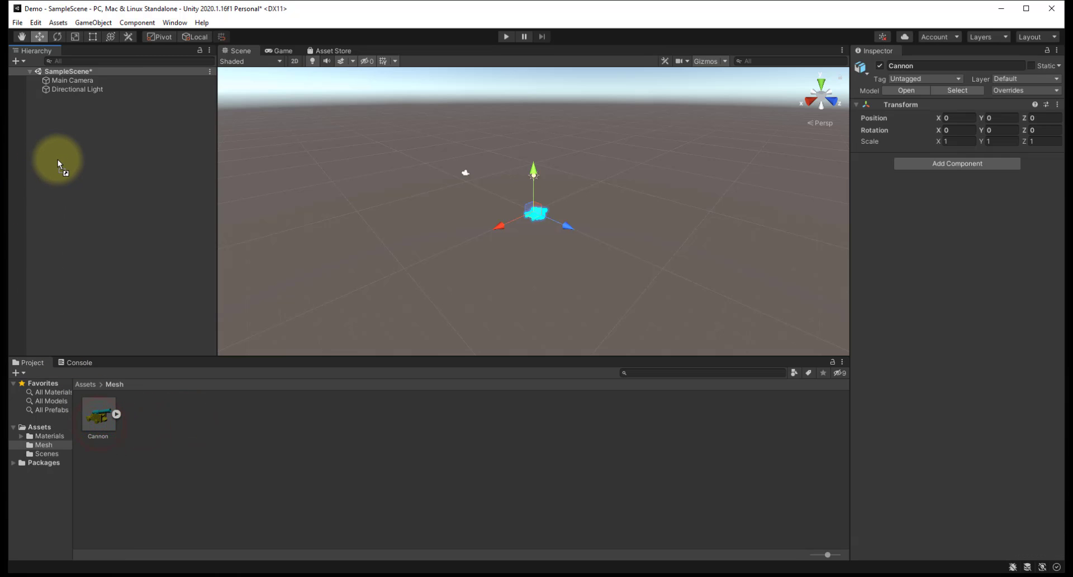
scroll(558, 250, "up", 15)
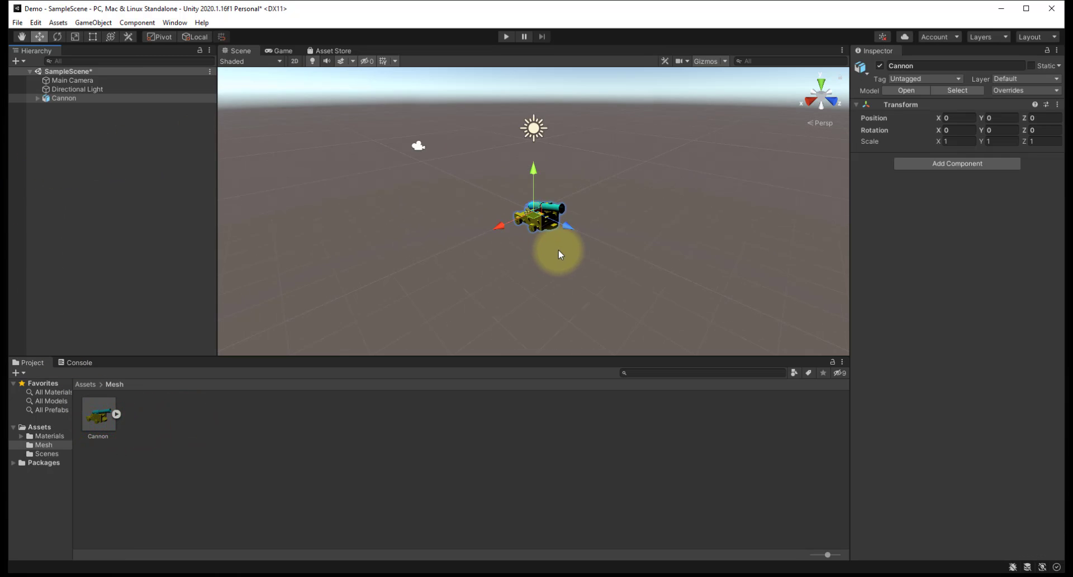
scroll(696, 293, "down", 5)
right_click_drag(665, 294, 665, 294)
left_click_drag(664, 294, 574, 234, "alt")
scroll(576, 235, "up", 15, "alt")
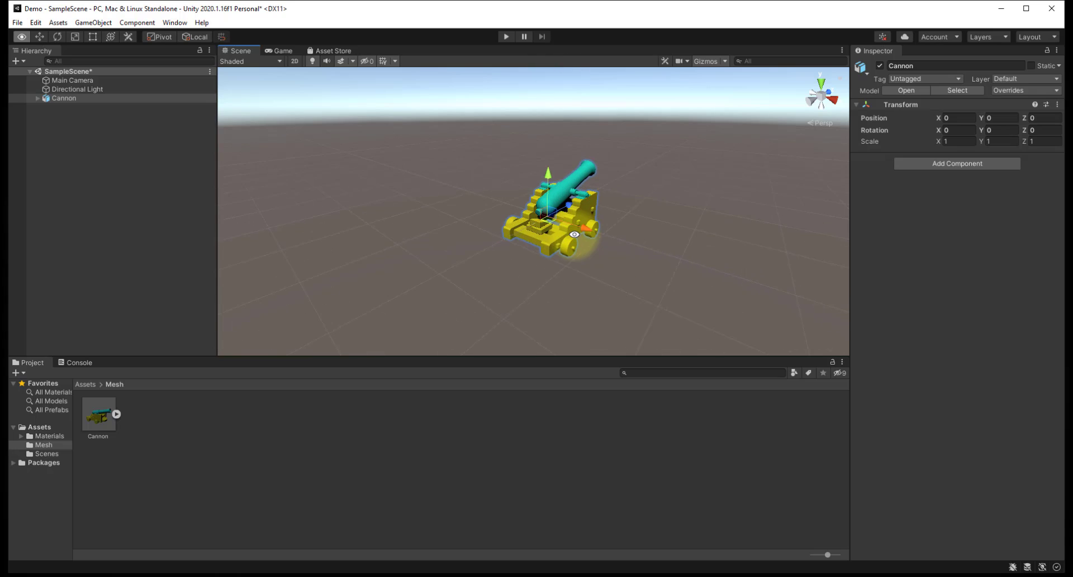
left_click_drag(633, 259, 608, 262, "alt")
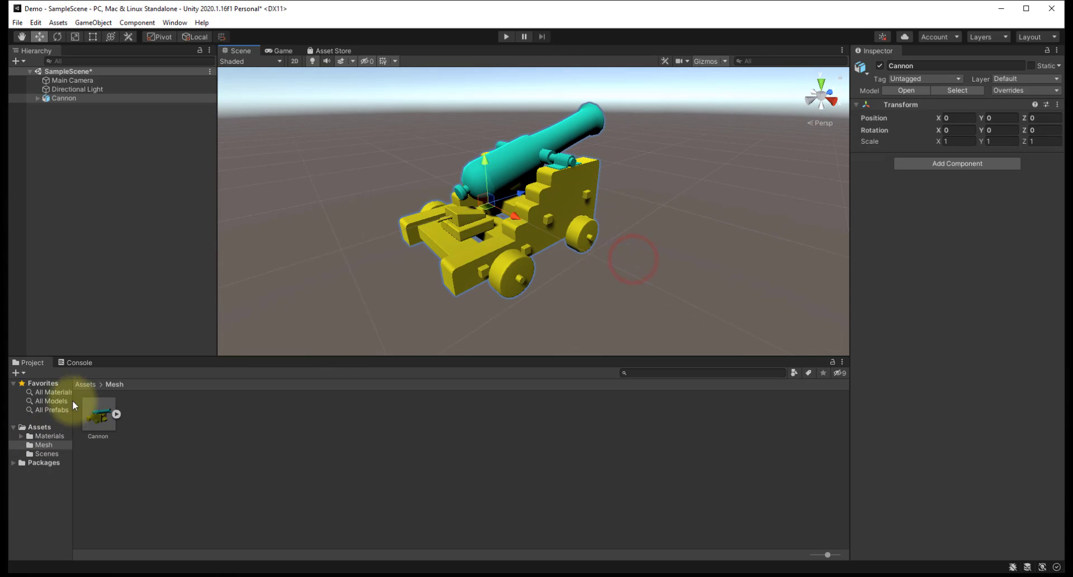
Create a new material named Wood in the Materials folder.
left_click(88, 384)
double_click(98, 415)
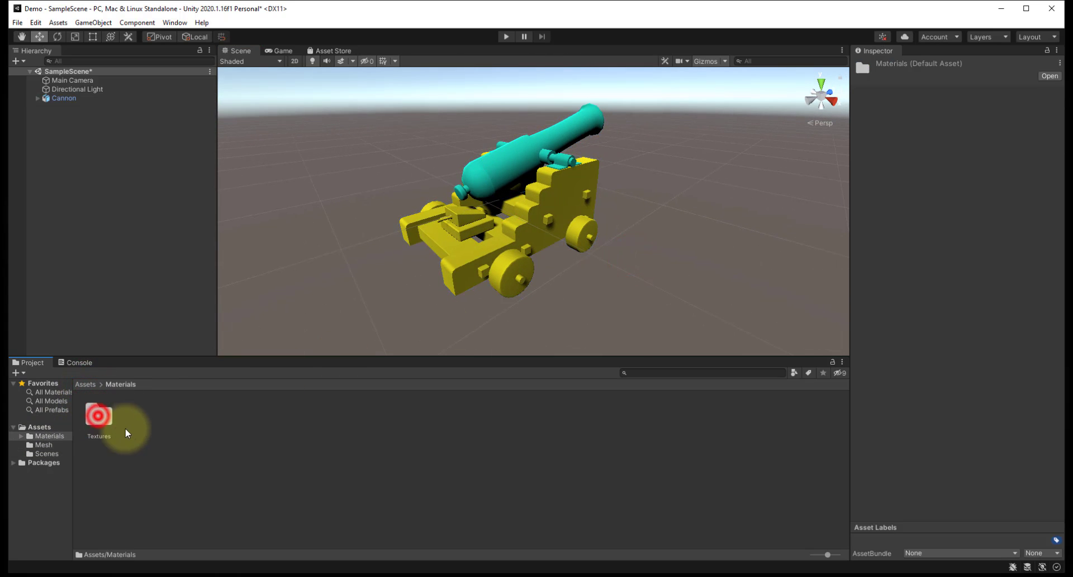
right_click(152, 409)
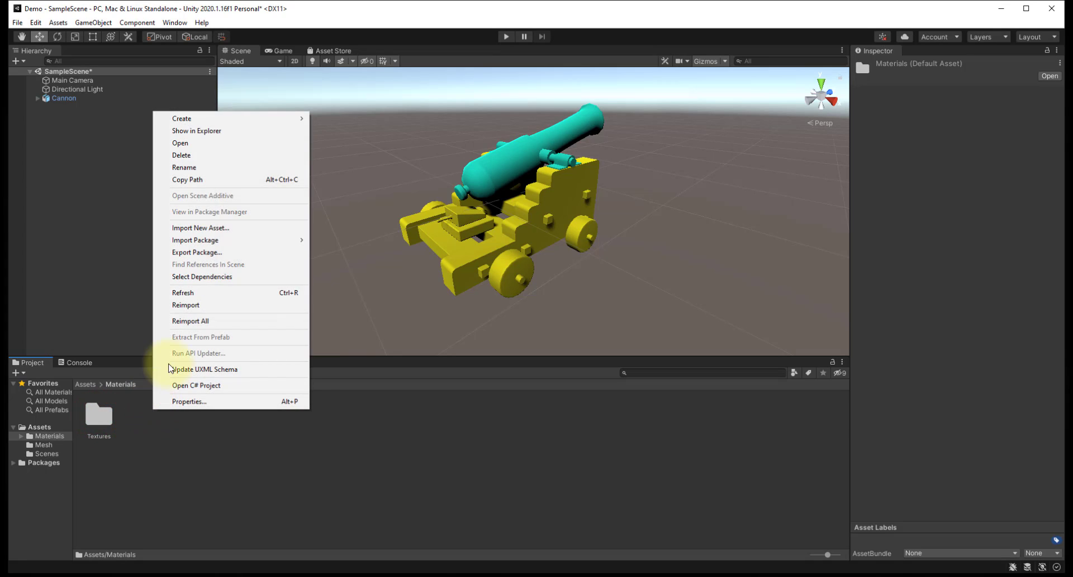
mouse_move(235, 119)
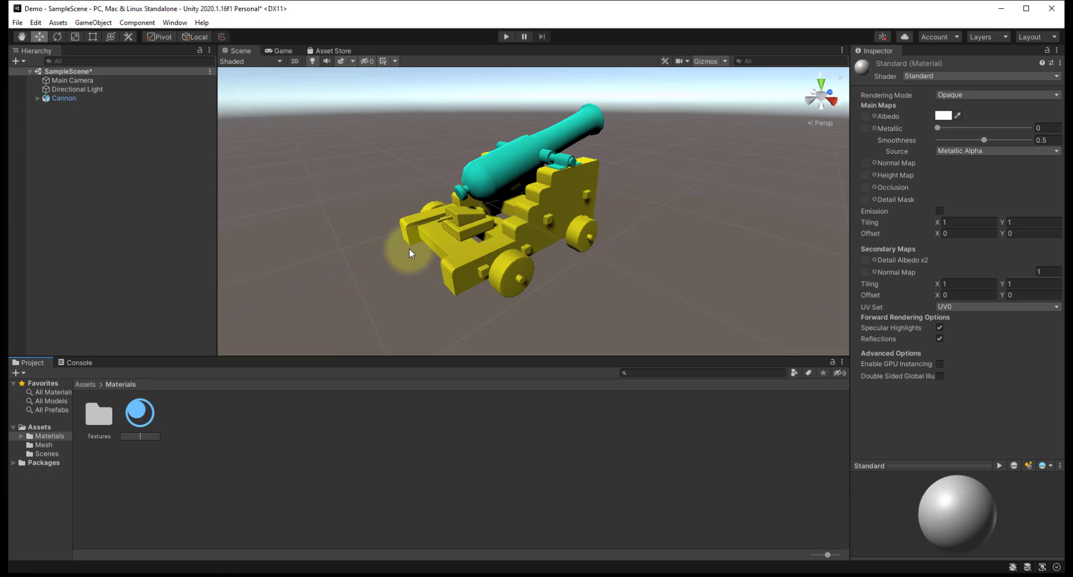
key("Return")
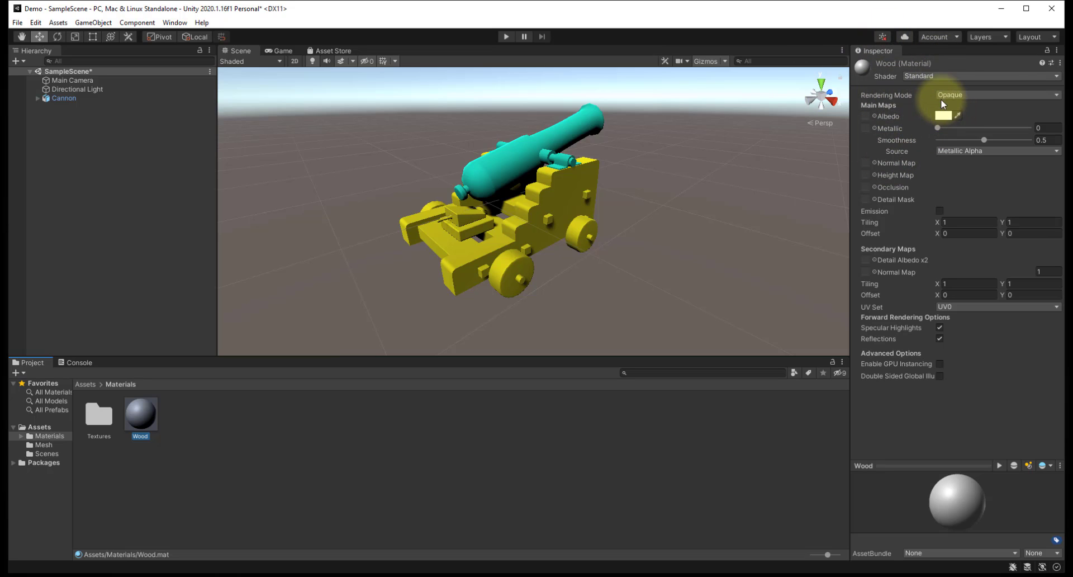
Check the smoothness source options of the Wood material without changing them.
left_click(853, 124)
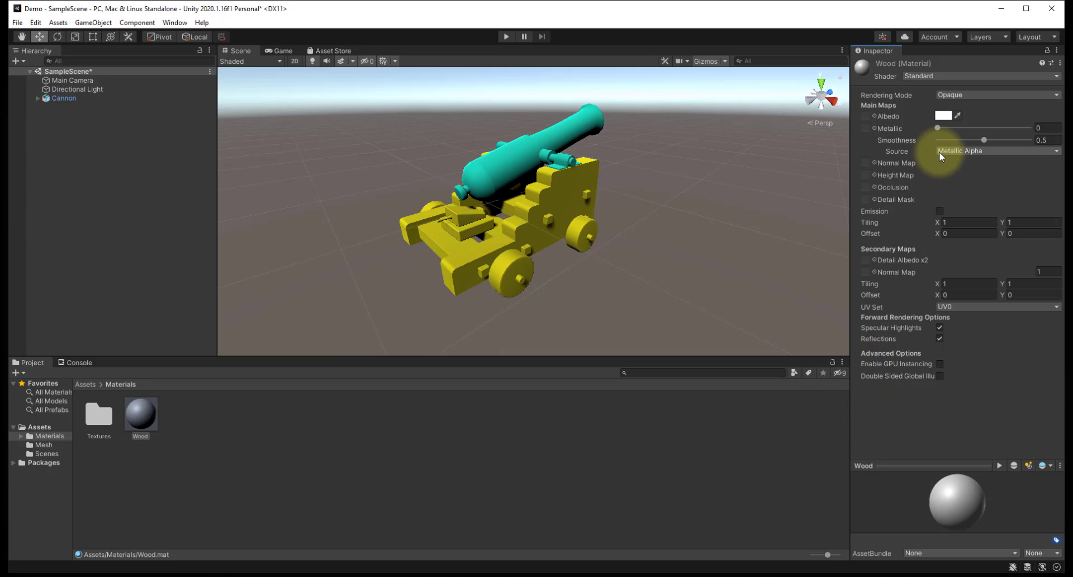
left_click(1003, 152)
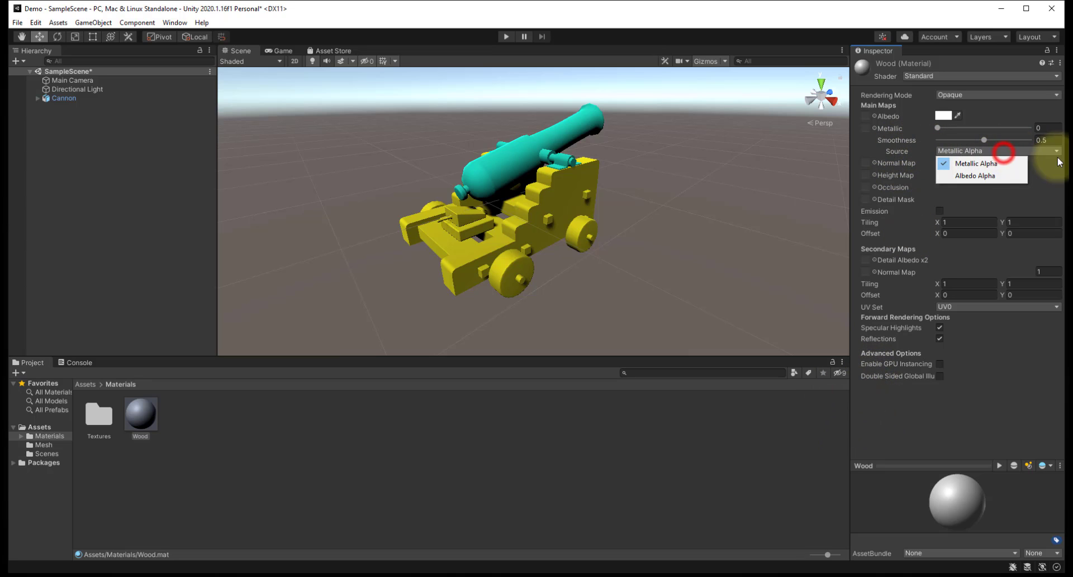
left_click(868, 400)
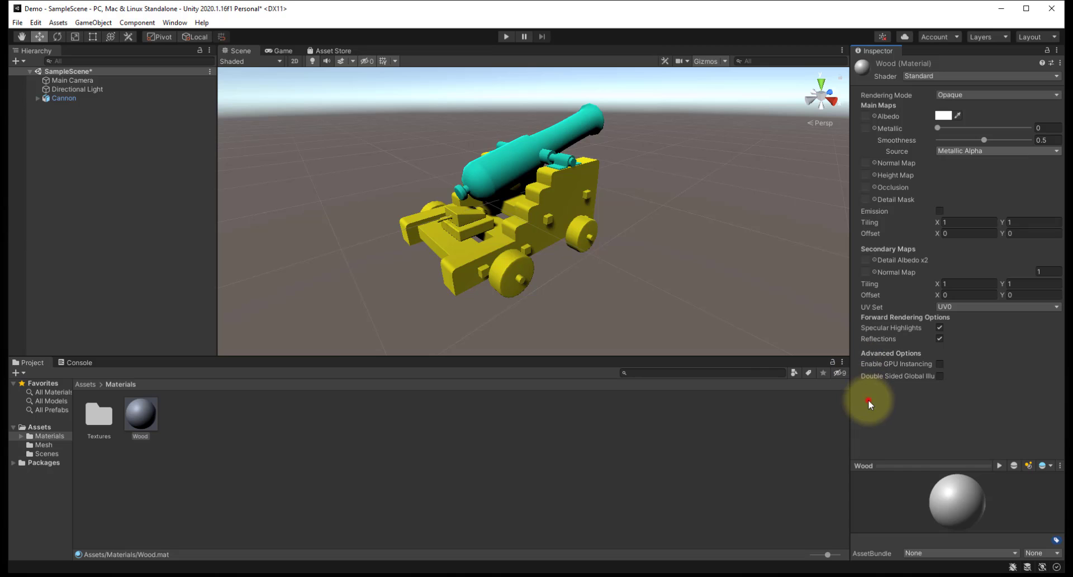
Lock the Inspector on the Wood material and open the Textures folder inside Materials.
double_click(100, 419)
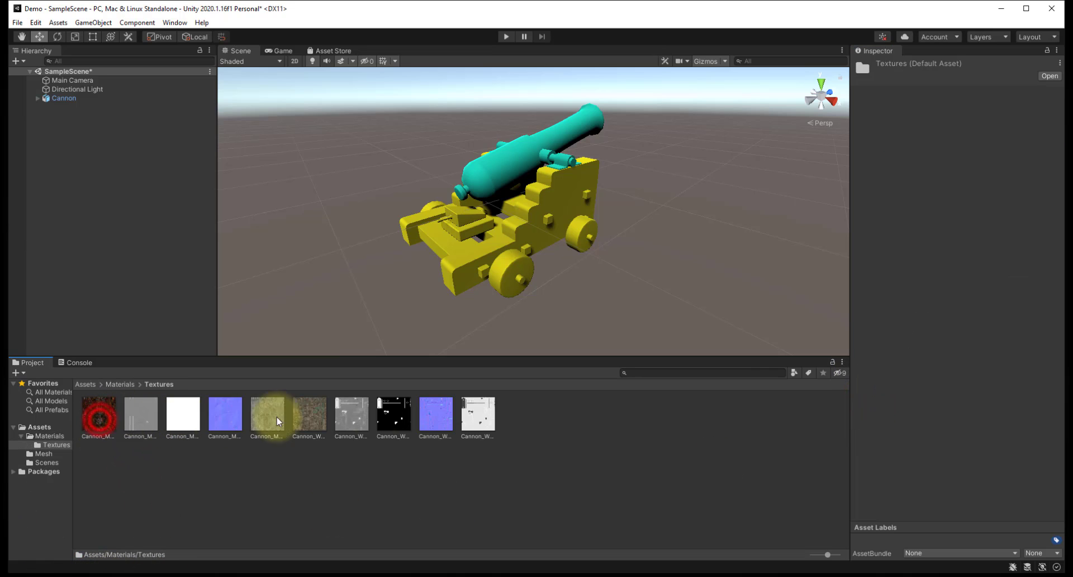
left_click(119, 384)
left_click(141, 413)
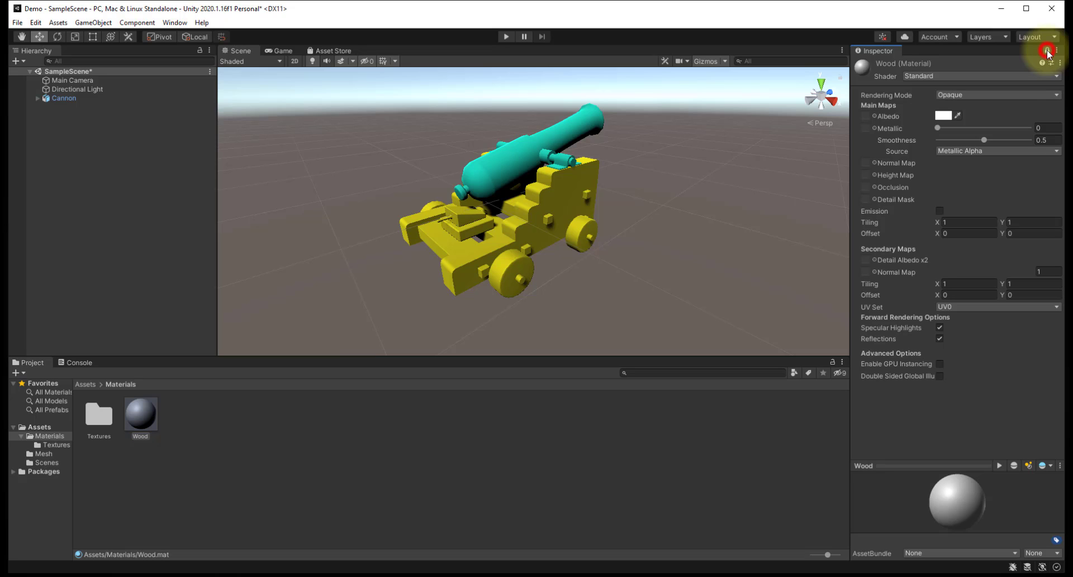
double_click(98, 420)
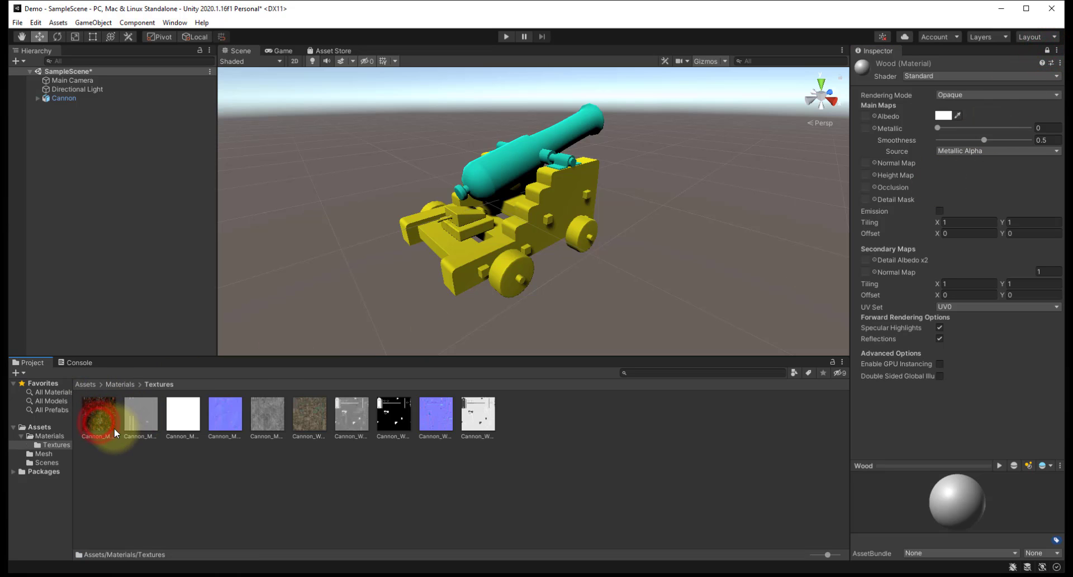
Assign Cannon_Wood_BaseColor as the Wood material's albedo map and enlarge the material preview.
left_click(308, 417)
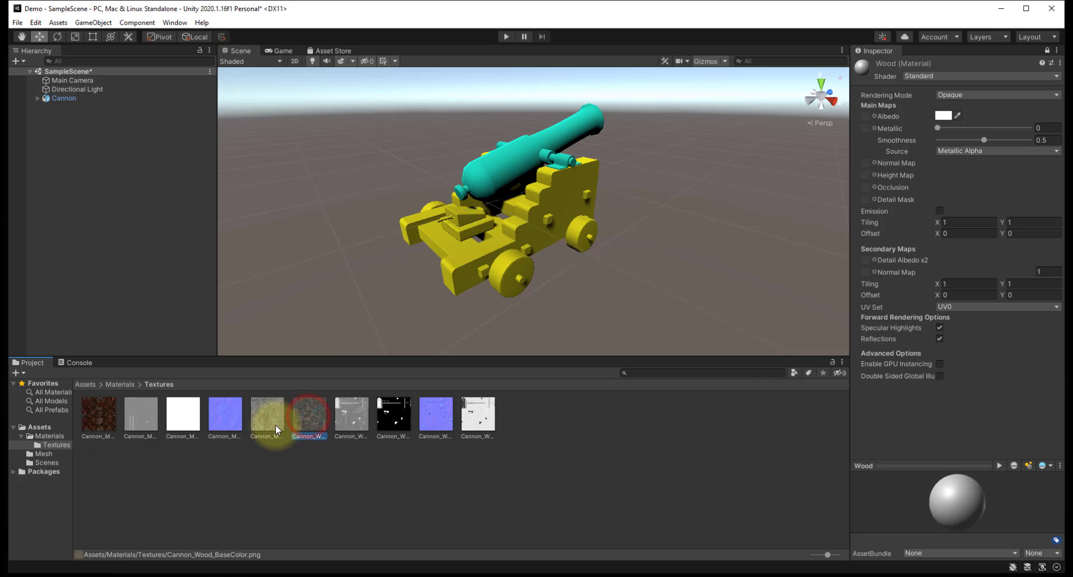
left_click(273, 419)
left_click(315, 417)
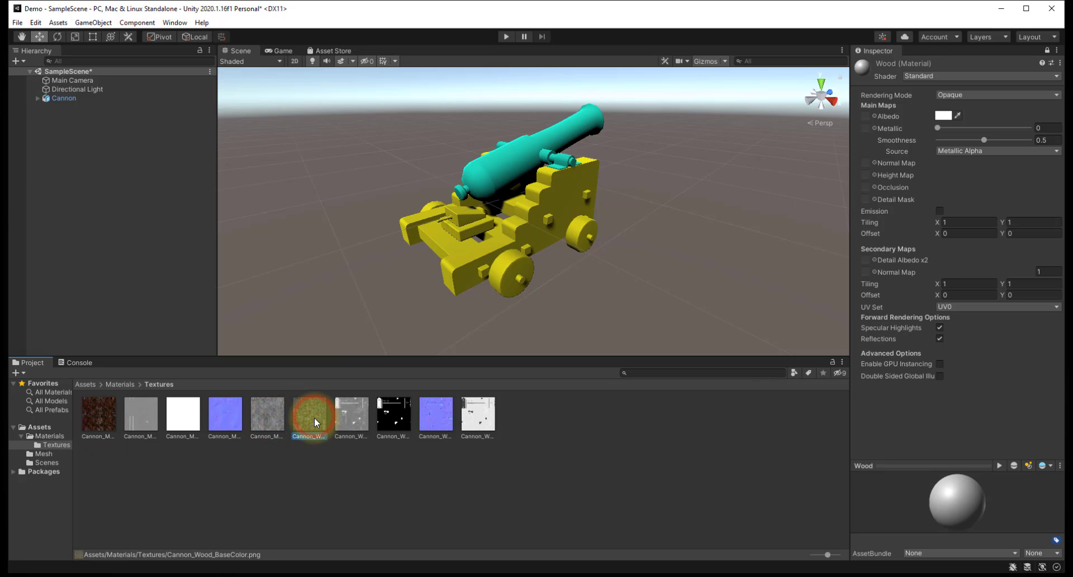
left_click_drag(314, 422, 891, 116)
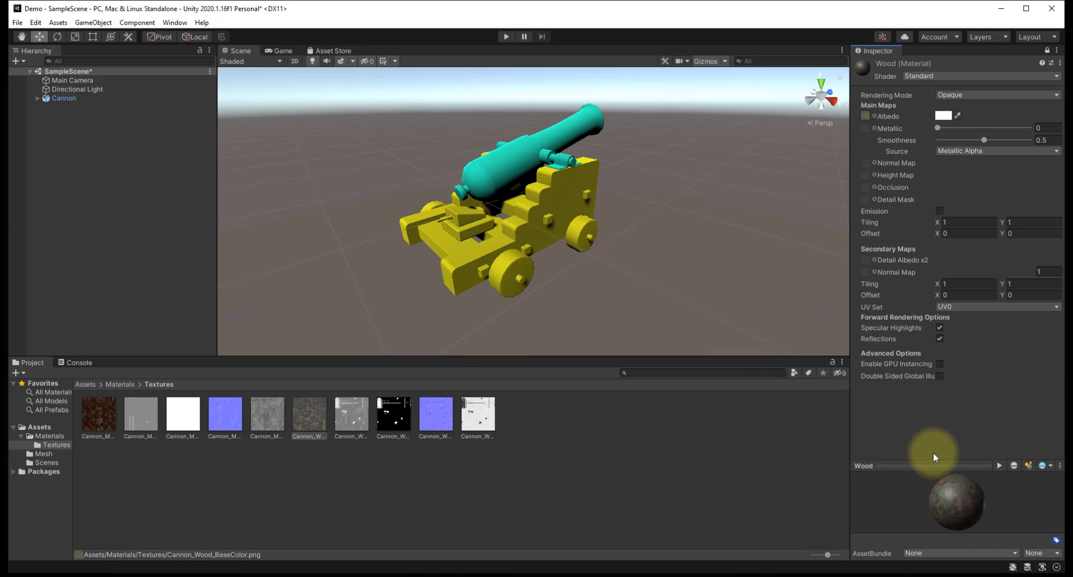
left_click_drag(937, 465, 939, 409)
Assign Cannon_Wood_Metallic and the wood normal texture to the Wood material's metallic and normal maps, and fix the texture's normal map import setting.
left_click(393, 419)
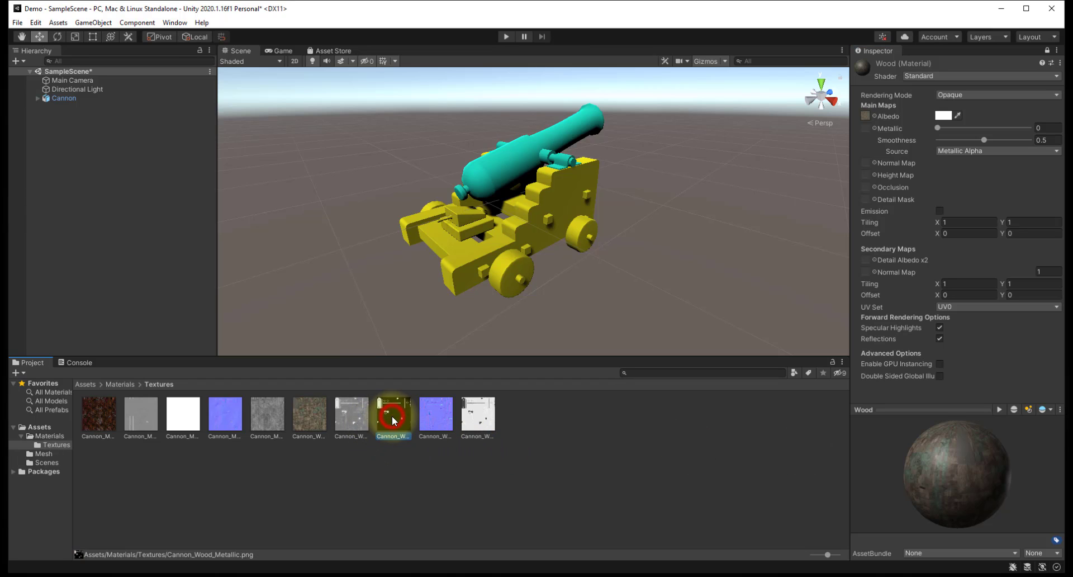
left_click_drag(394, 424, 864, 129)
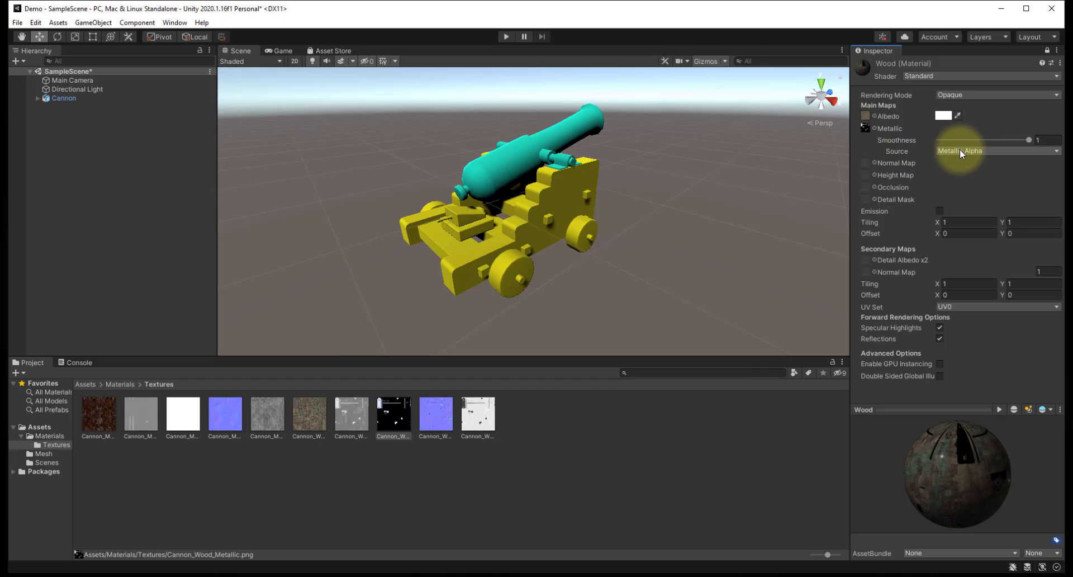
left_click_drag(429, 416, 866, 166)
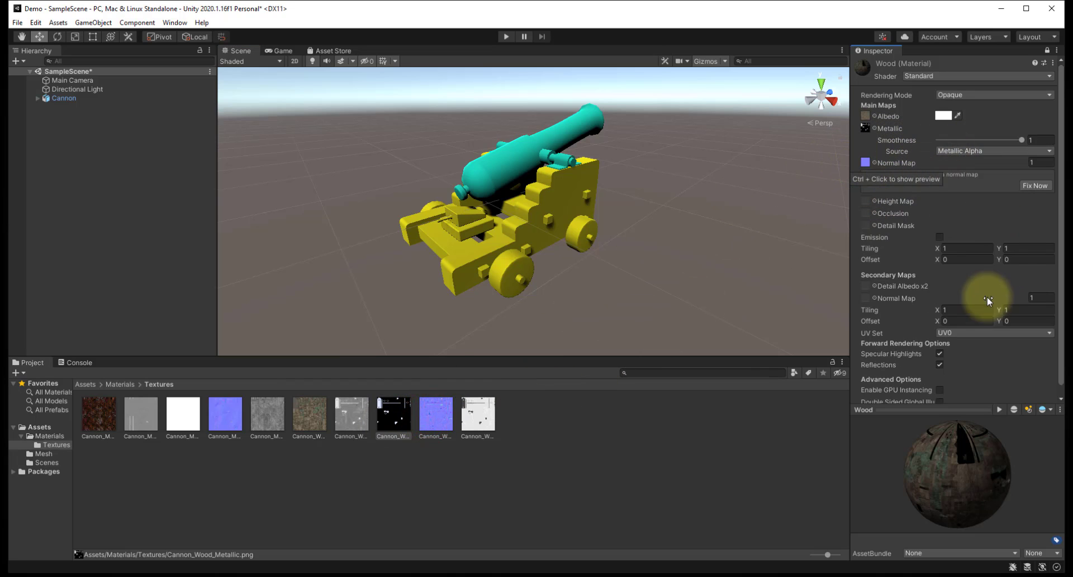
left_click(1034, 185)
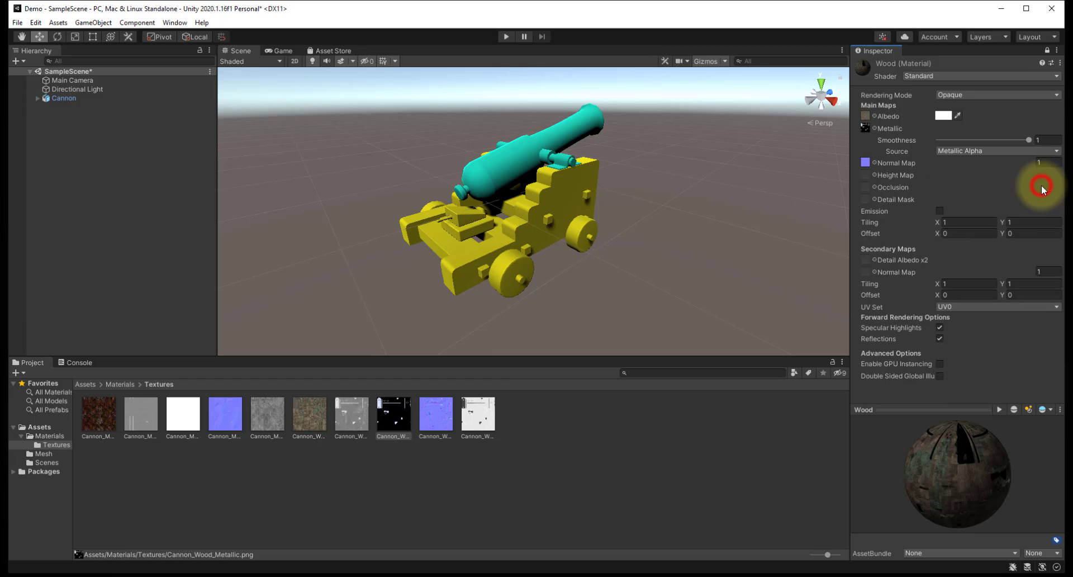
Check the Wood material's smoothness source and rendering mode options for a way to use Cannon_Wood_Roughness.
left_click(484, 428)
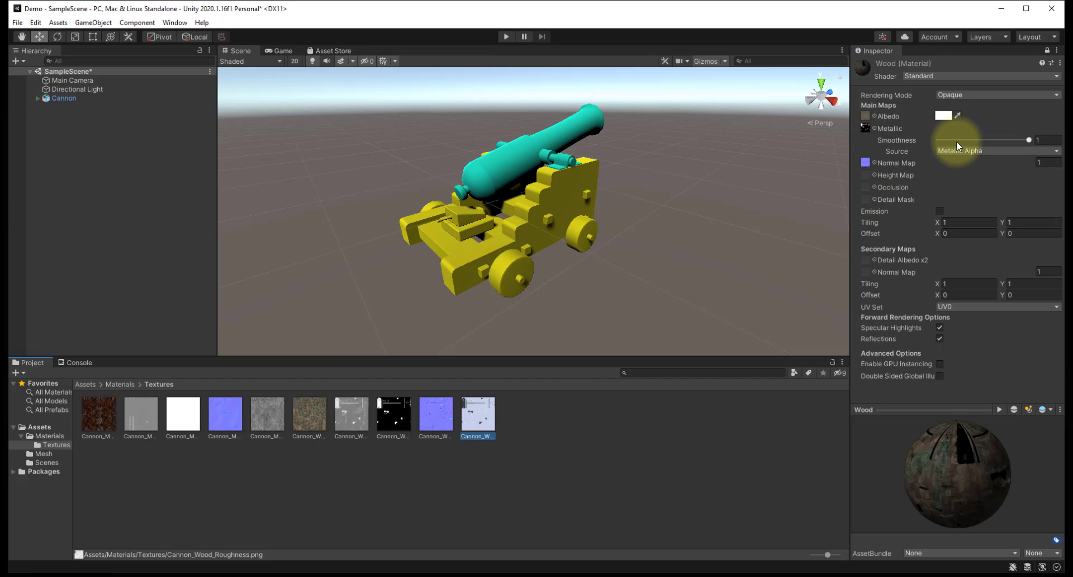
left_click(1001, 150)
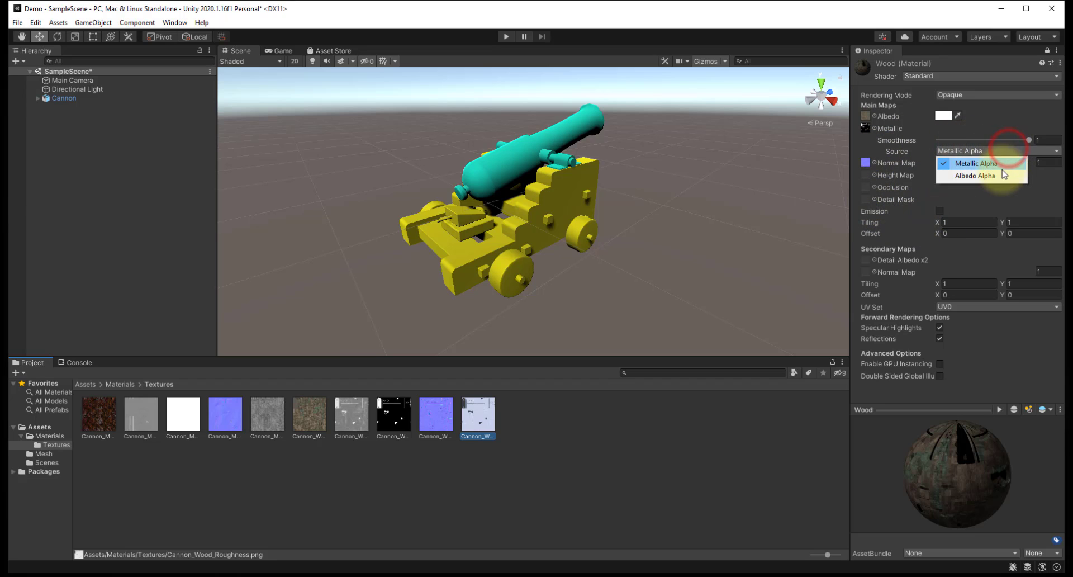
left_click(983, 99)
left_click(985, 96)
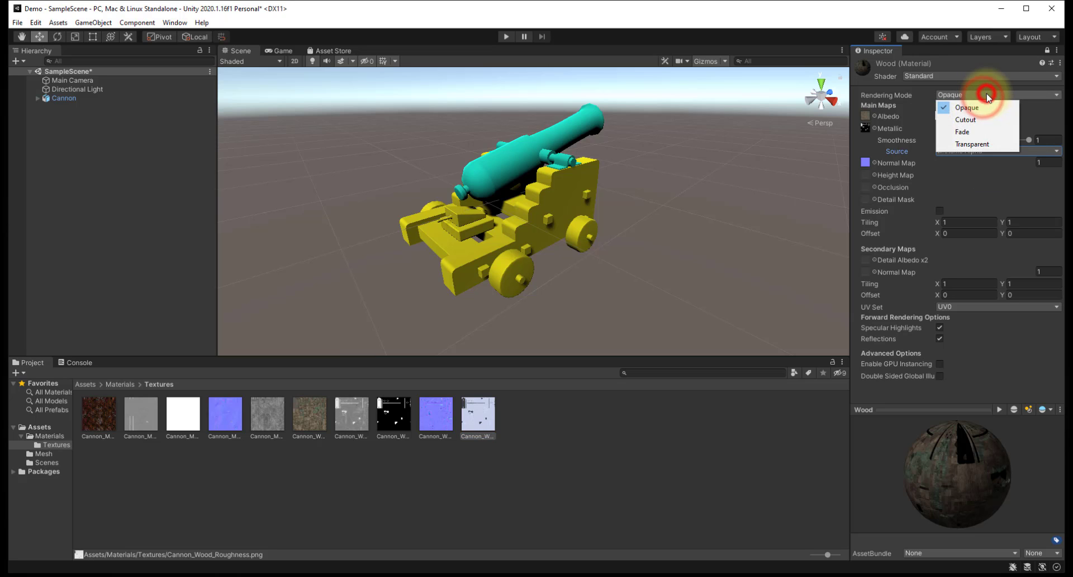
Try the Standard (Specular setup) shader on the Wood material and check its smoothness source options.
left_click(945, 76)
left_click(945, 76)
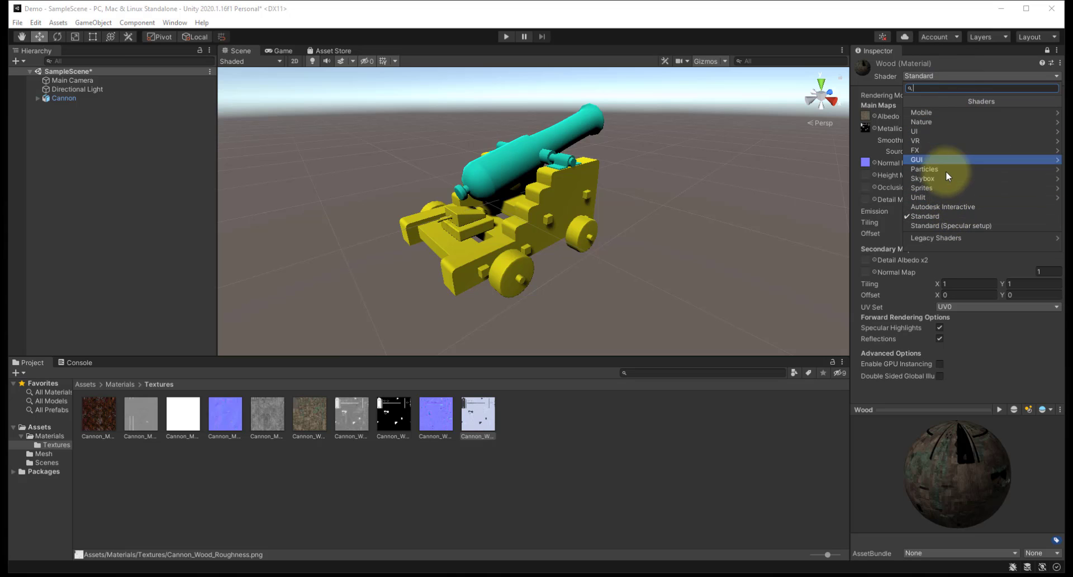
left_click(936, 225)
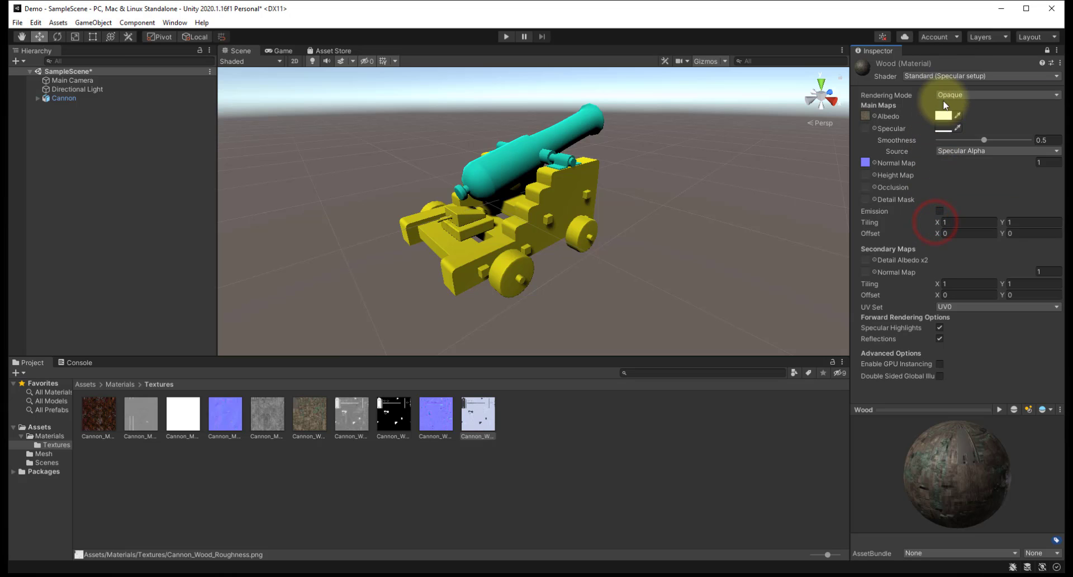
left_click(993, 150)
left_click(987, 177)
left_click(987, 153)
left_click(983, 165)
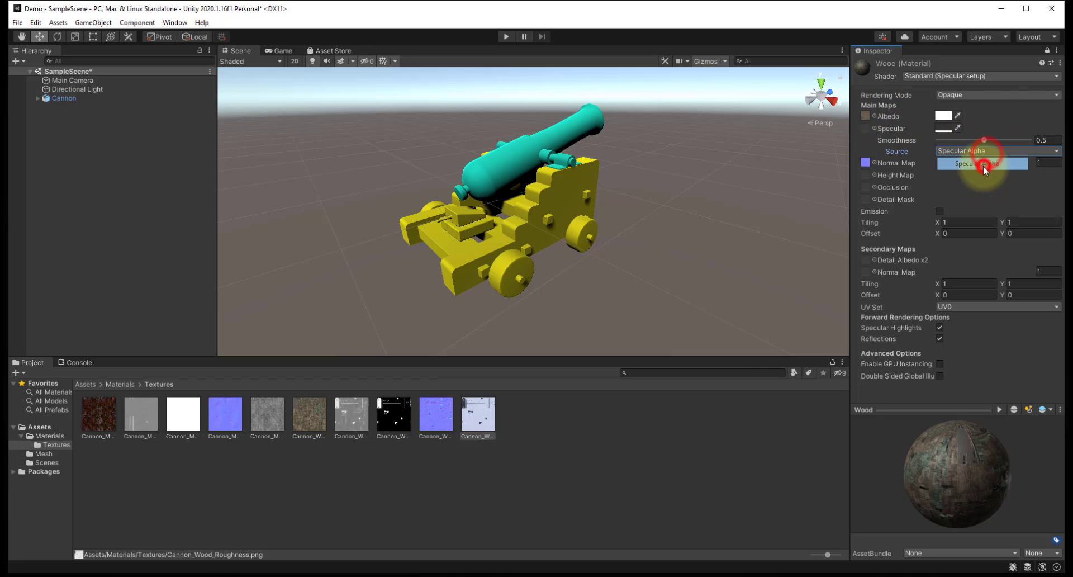
left_click(991, 93)
Switch the Wood material's shader to Autodesk Interactive.
left_click(971, 76)
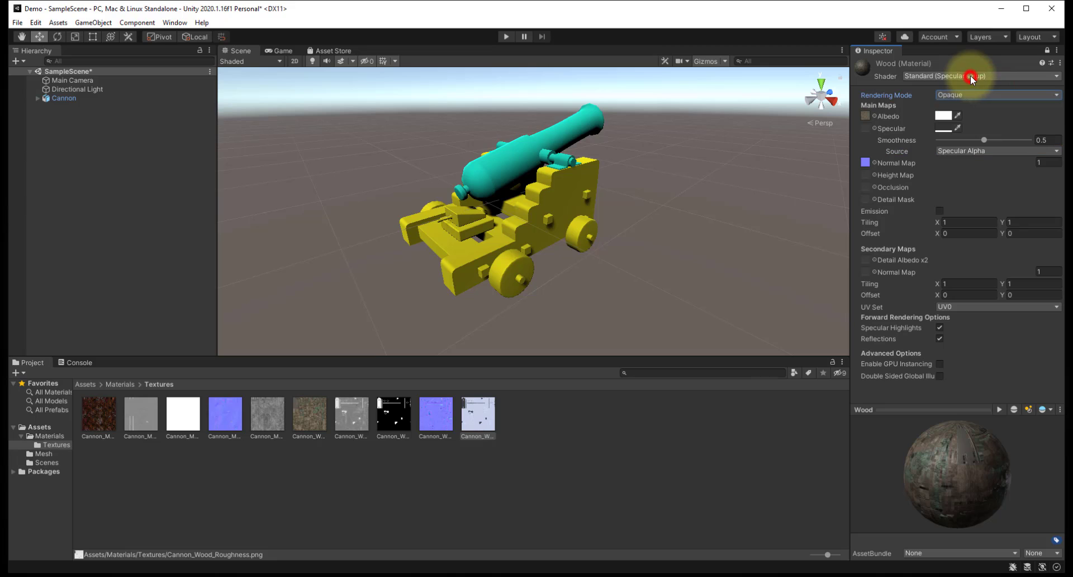
left_click(971, 76)
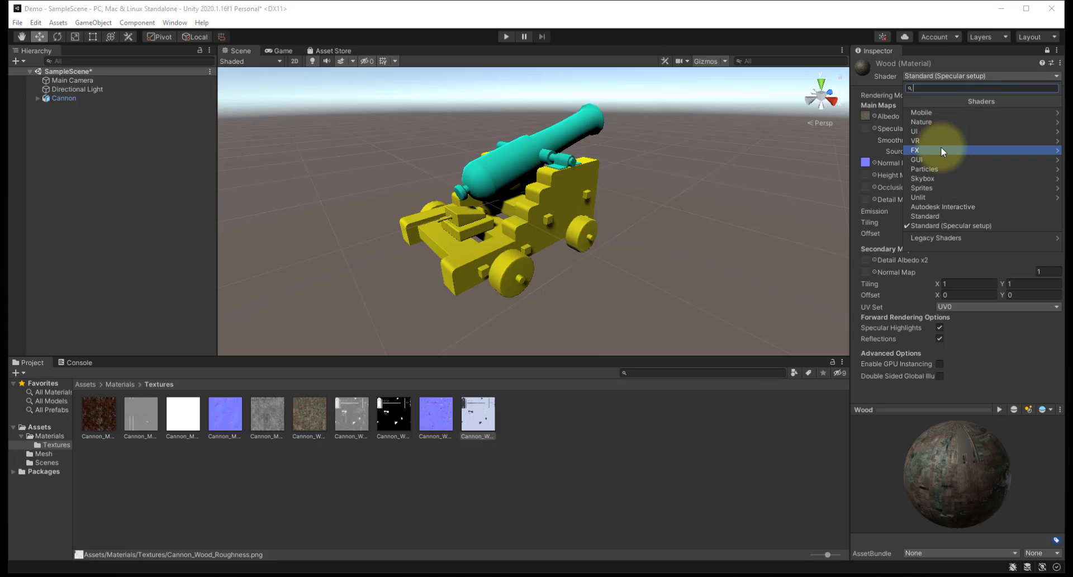
left_click(938, 206)
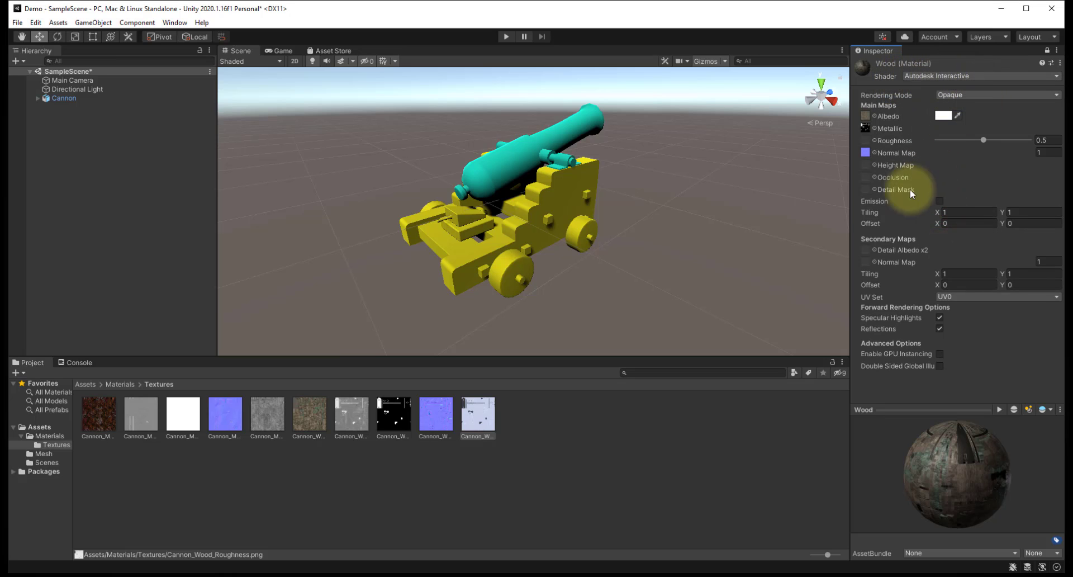
Assign Cannon_Wood_Roughness and Cannon_Wood_Height to the Wood material's roughness and height maps.
left_click_drag(469, 415, 876, 145)
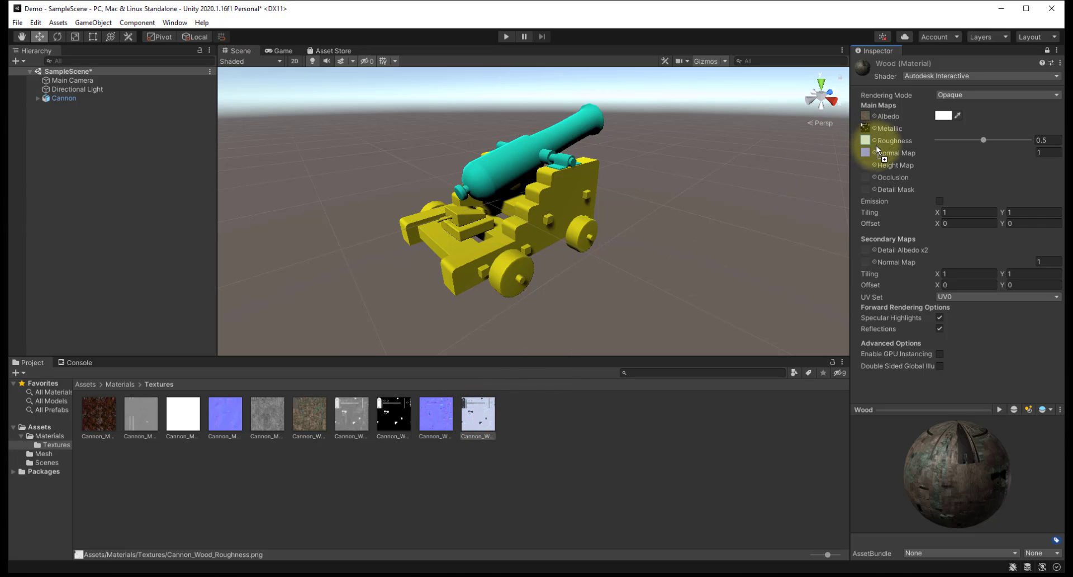
left_click(353, 421)
left_click_drag(353, 425, 864, 163)
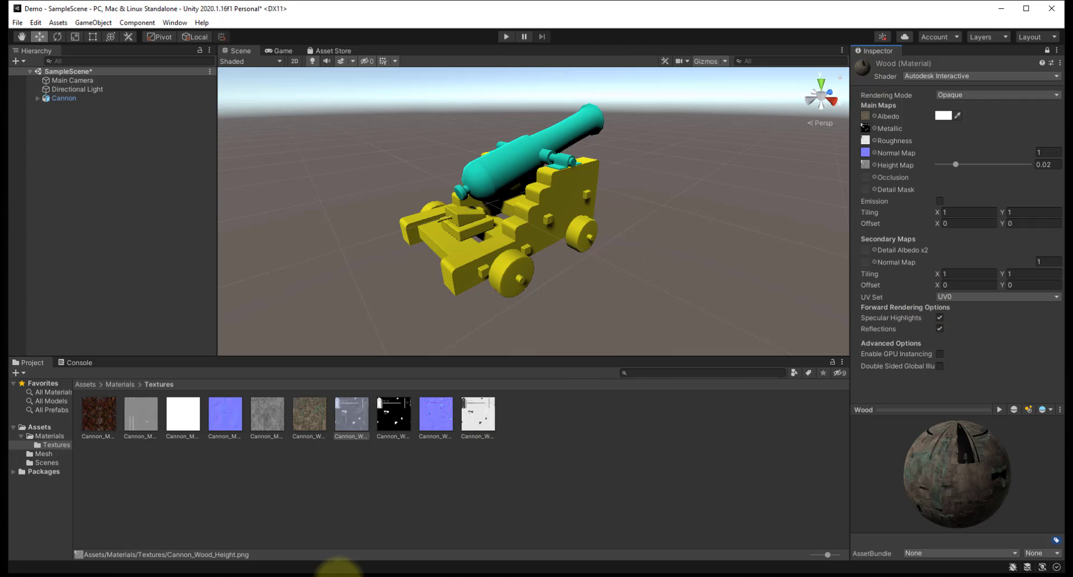
Apply the Wood material from the Materials folder to the cannon's carriage and inspect it from several angles.
left_click(120, 384)
left_click_drag(154, 419, 458, 252)
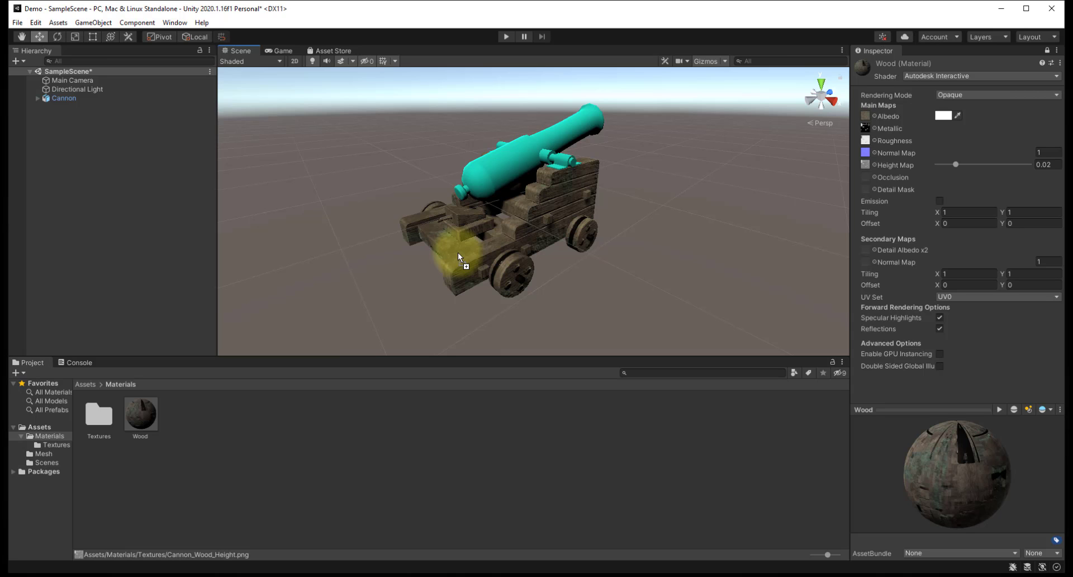
left_click_drag(457, 252, 458, 253)
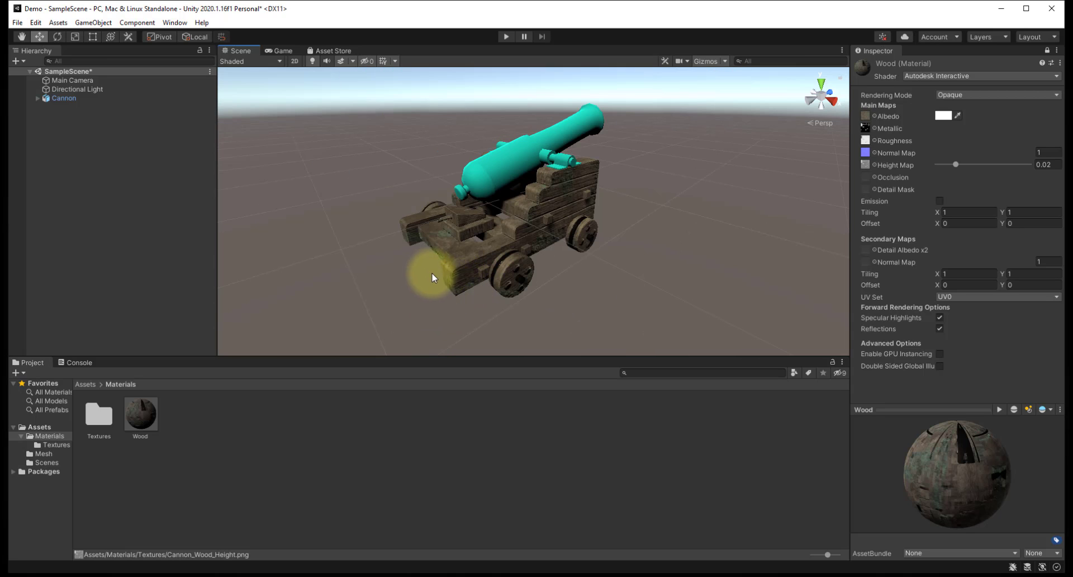
left_click_drag(432, 273, 503, 316, "alt")
left_click_drag(506, 313, 404, 305, "alt")
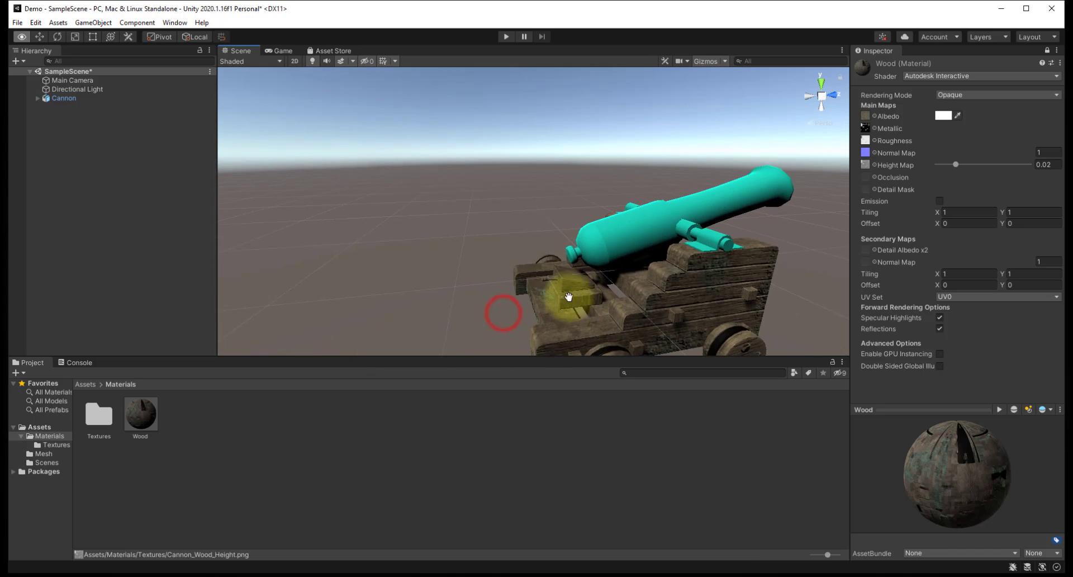
middle_click_drag(568, 296, 415, 232, "alt")
left_click_drag(479, 221, 589, 244, "alt")
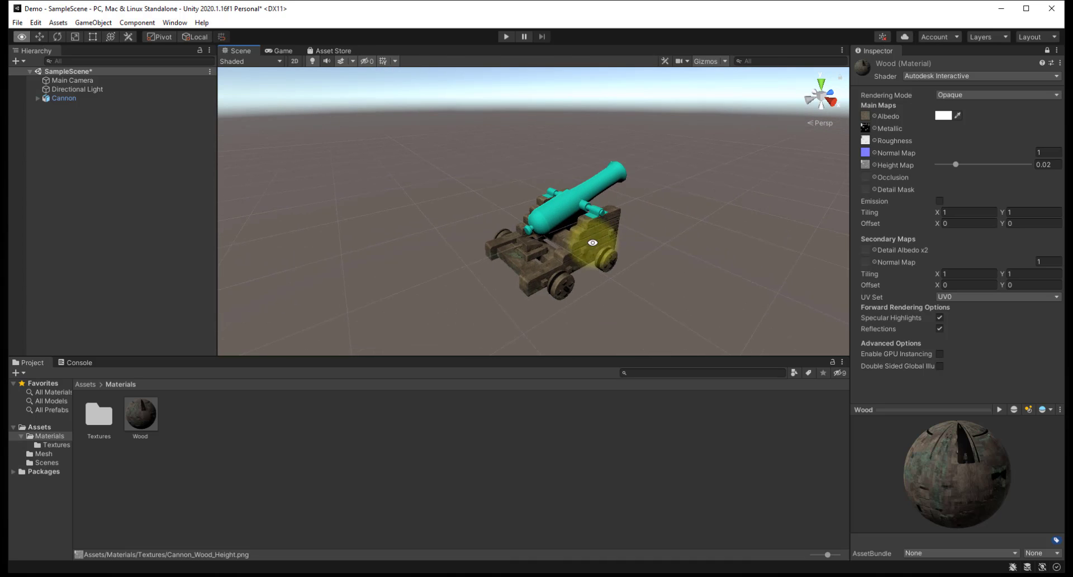
Create a material named Metal in the Materials folder and lock the Inspector on it instead of Wood.
right_click(185, 422)
mouse_move(313, 130)
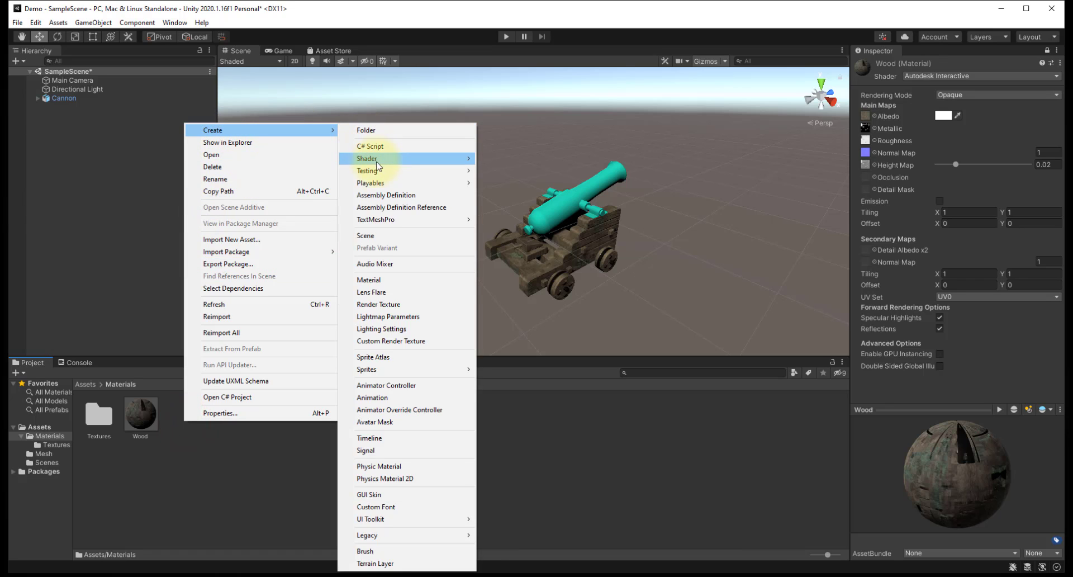
left_click(379, 281)
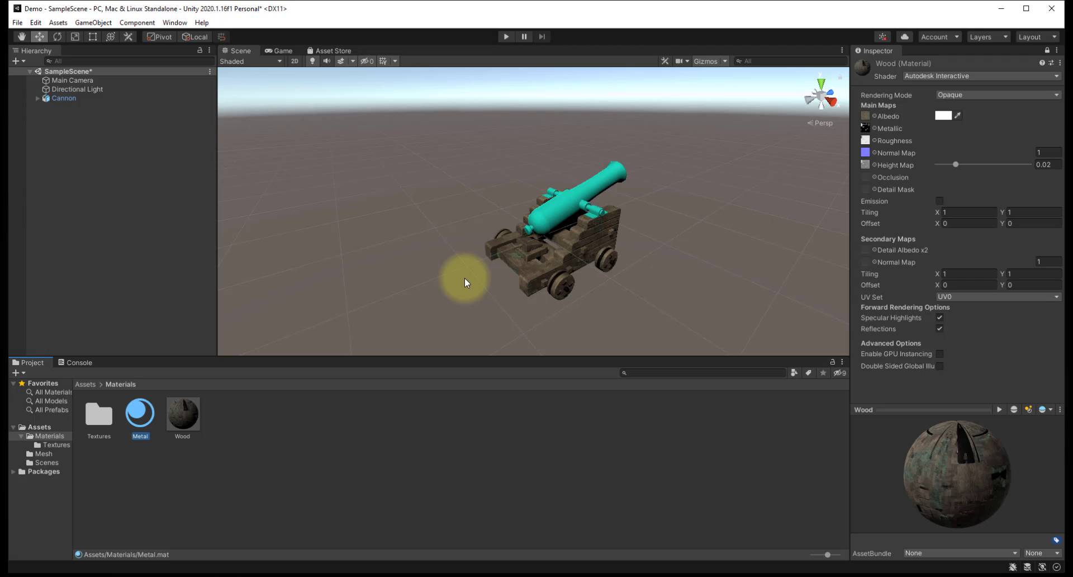
left_click(1047, 50)
left_click(159, 461)
left_click(135, 428)
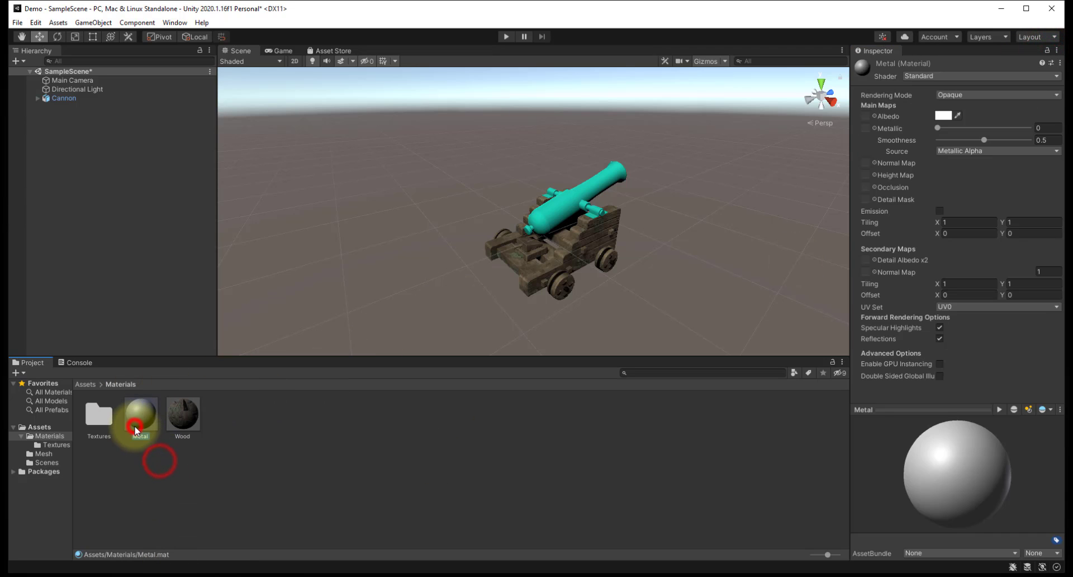
left_click(1047, 50)
Set the Metal material's shader to Autodesk Interactive and assign the metal base colour texture as its albedo map.
left_click(969, 77)
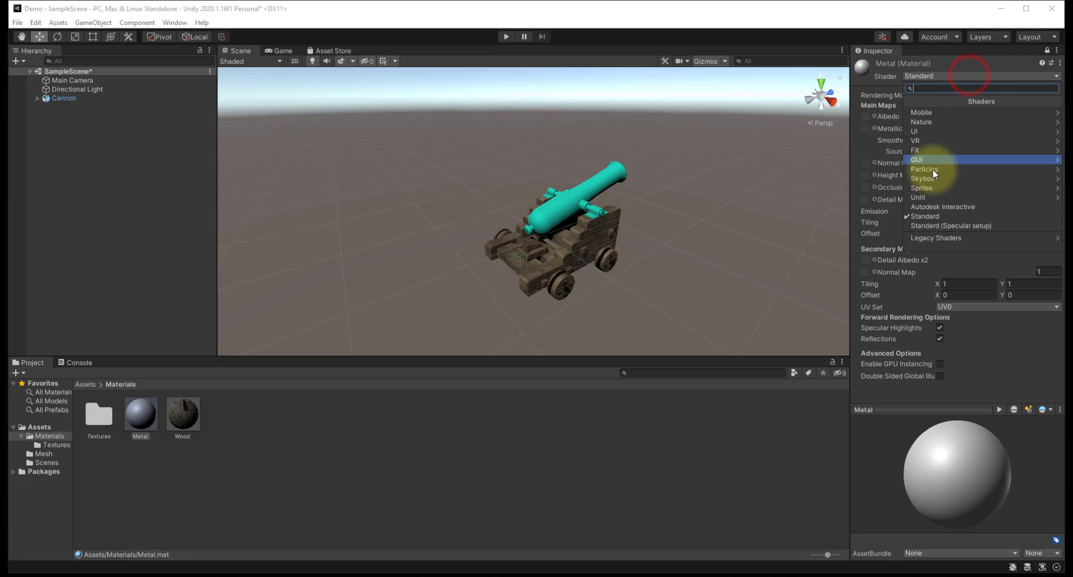
left_click(940, 206)
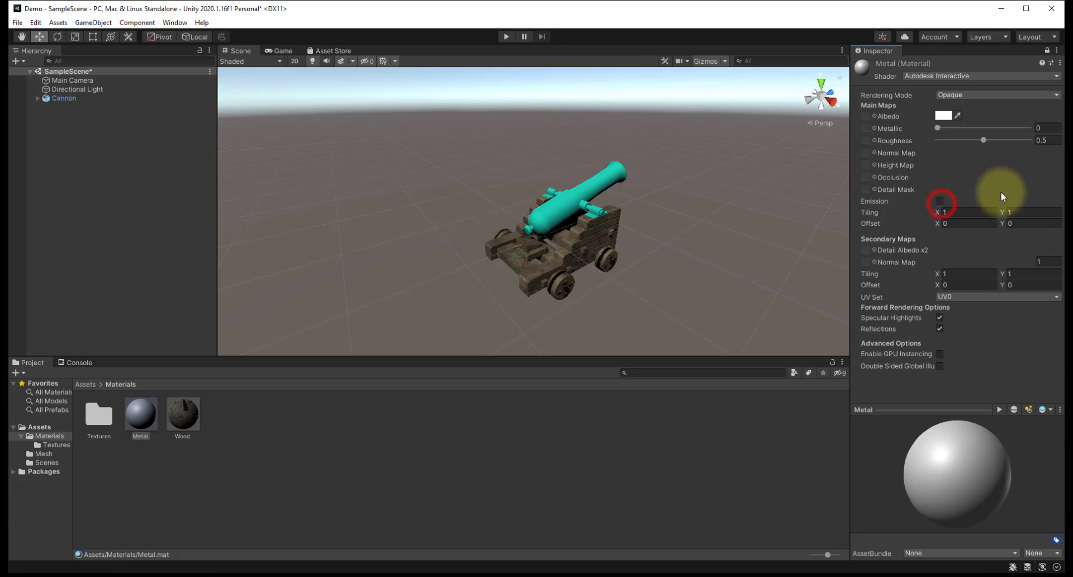
double_click(99, 416)
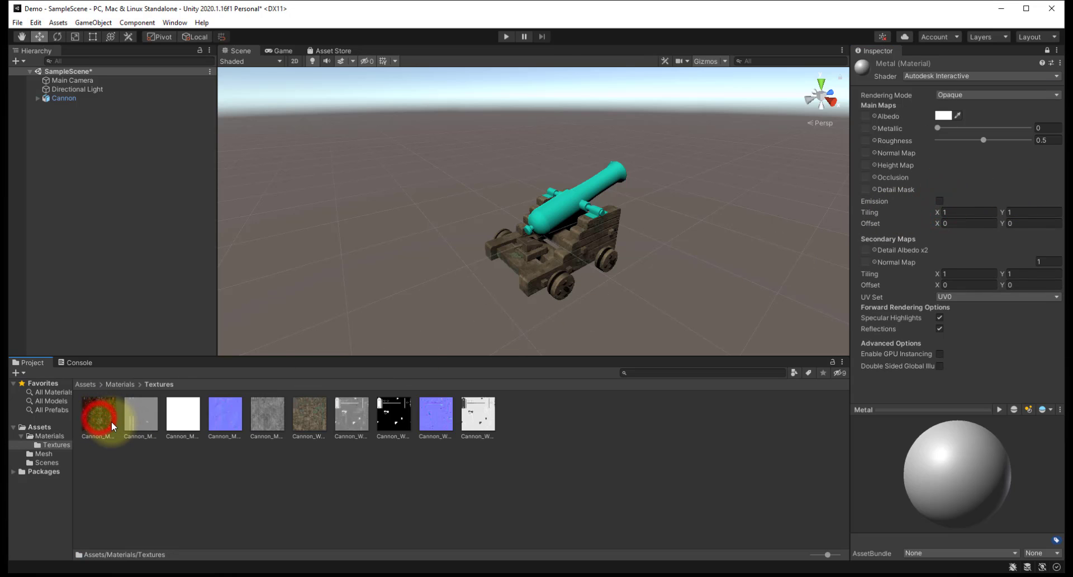
left_click_drag(101, 420, 864, 116)
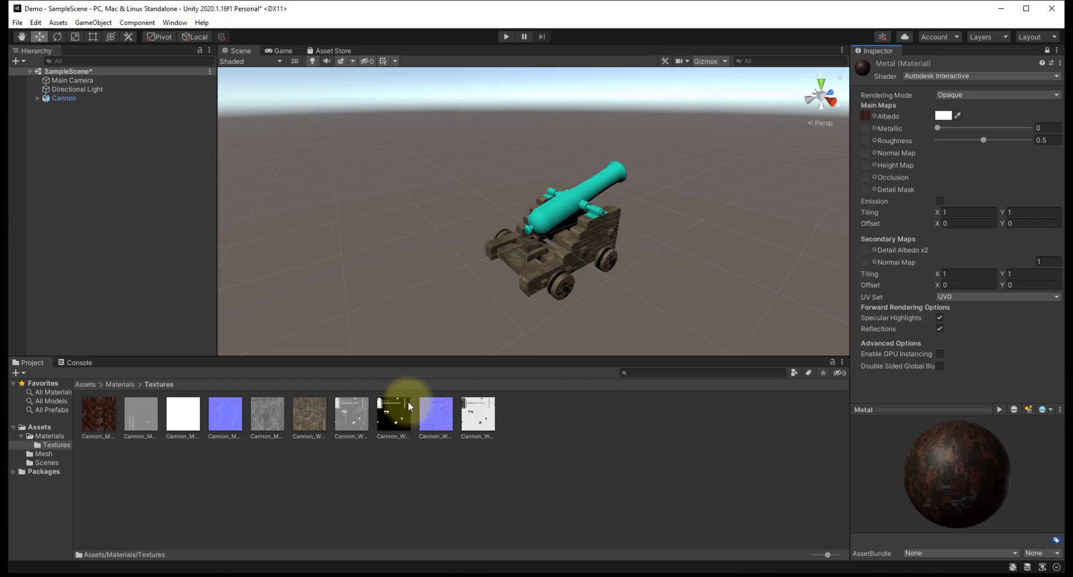
Assign Cannon_Metal_Height and Cannon_Metal_Metallic to the Metal material's height and metallic maps.
left_click(141, 418)
left_click_drag(141, 420, 860, 166)
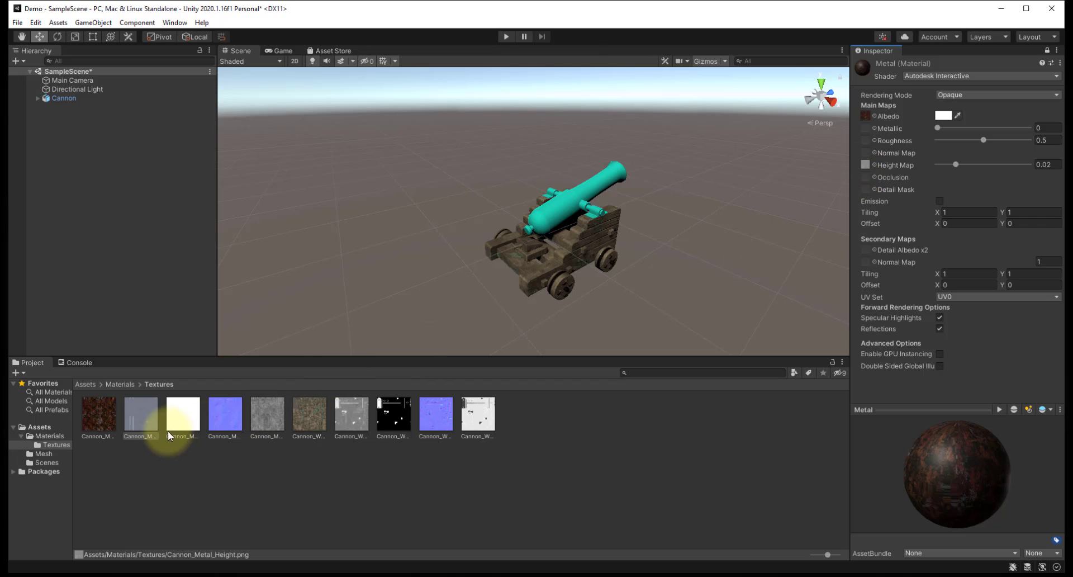
left_click(183, 421)
left_click_drag(187, 420, 865, 127)
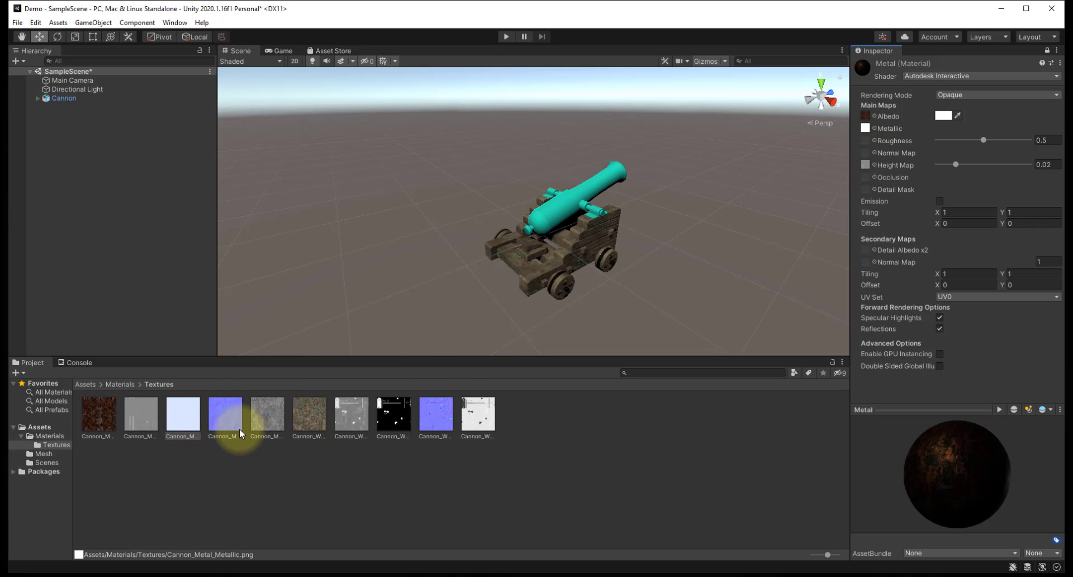
Assign Cannon_Metal_Normal with its normal map import setting fixed, and Cannon_Metal_Roughness, to the Metal material's normal and roughness maps.
left_click_drag(223, 418, 867, 153)
left_click(1052, 177)
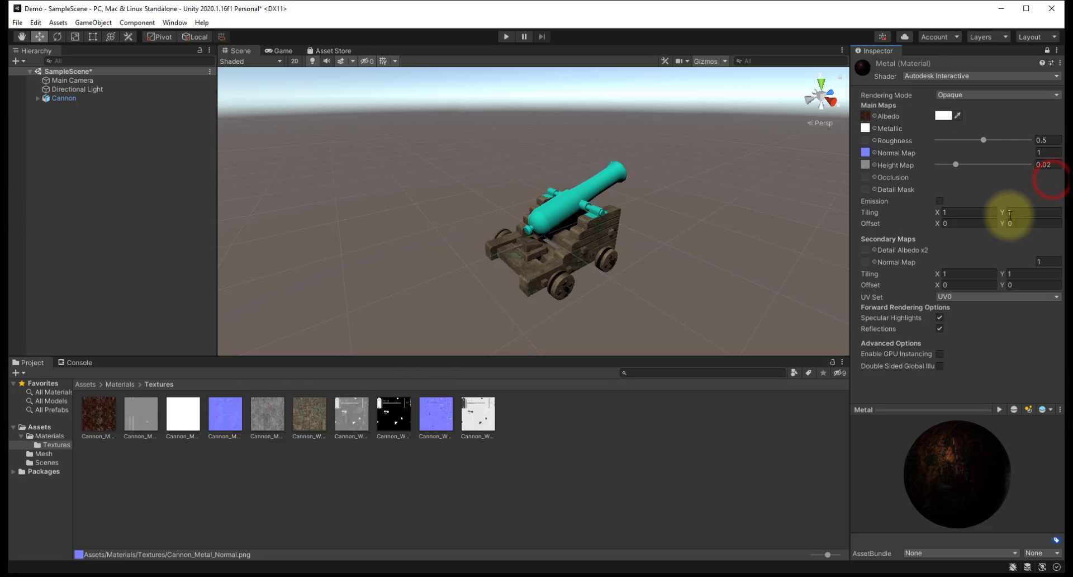
left_click(271, 415)
left_click_drag(268, 423, 866, 140)
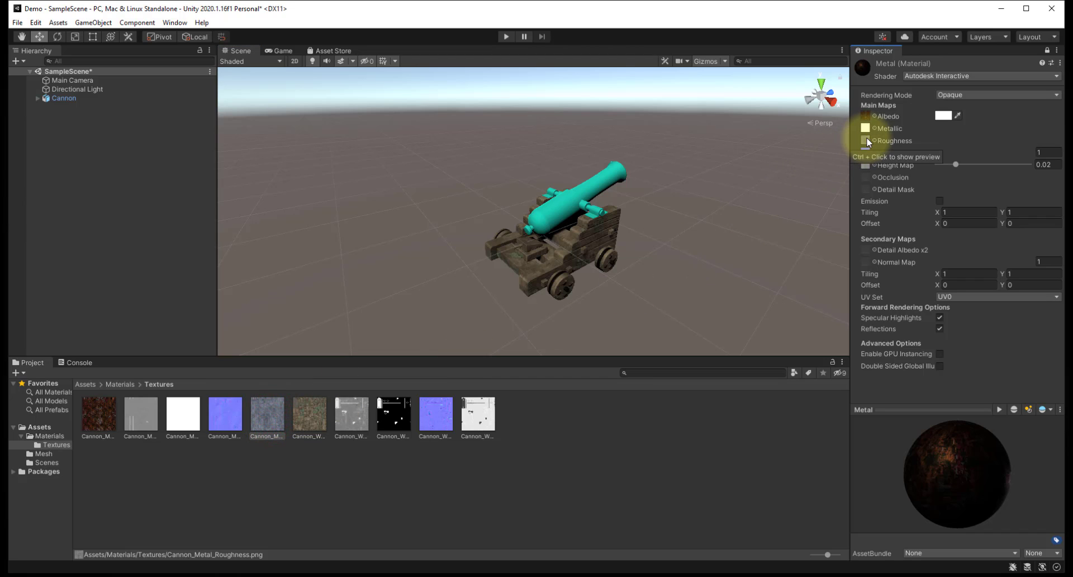
Unlock the Inspector and apply the Metal material to the cannon's barrel, then inspect the textured cannon.
left_click(120, 384)
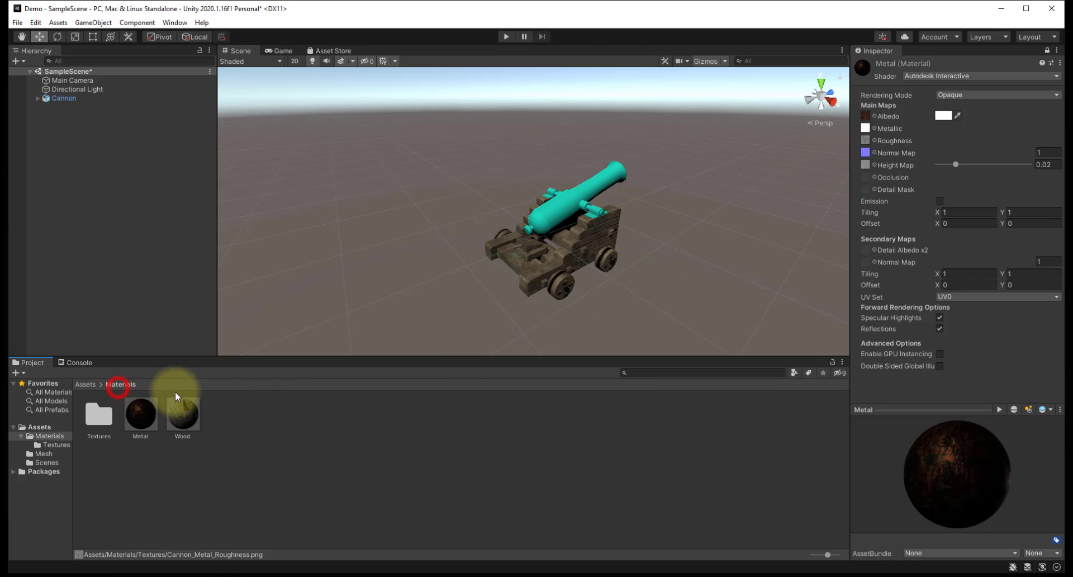
left_click(1046, 50)
left_click(444, 521)
left_click_drag(141, 416, 561, 216)
scroll(562, 217, "up", 5)
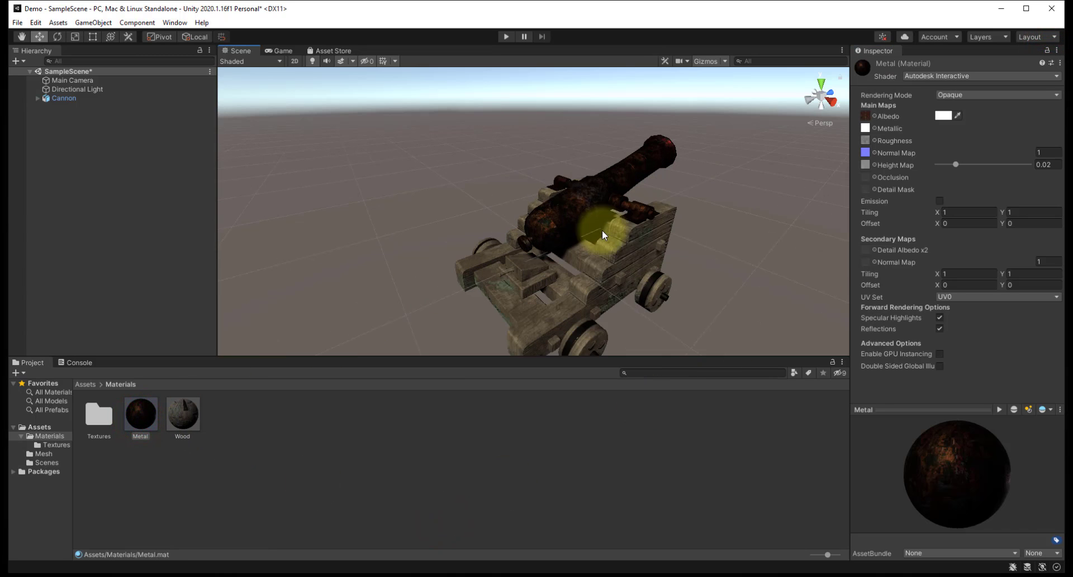
left_click_drag(624, 277, 115, 110, "alt")
scroll(600, 274, "up", 4)
scroll(548, 266, "down", 4)
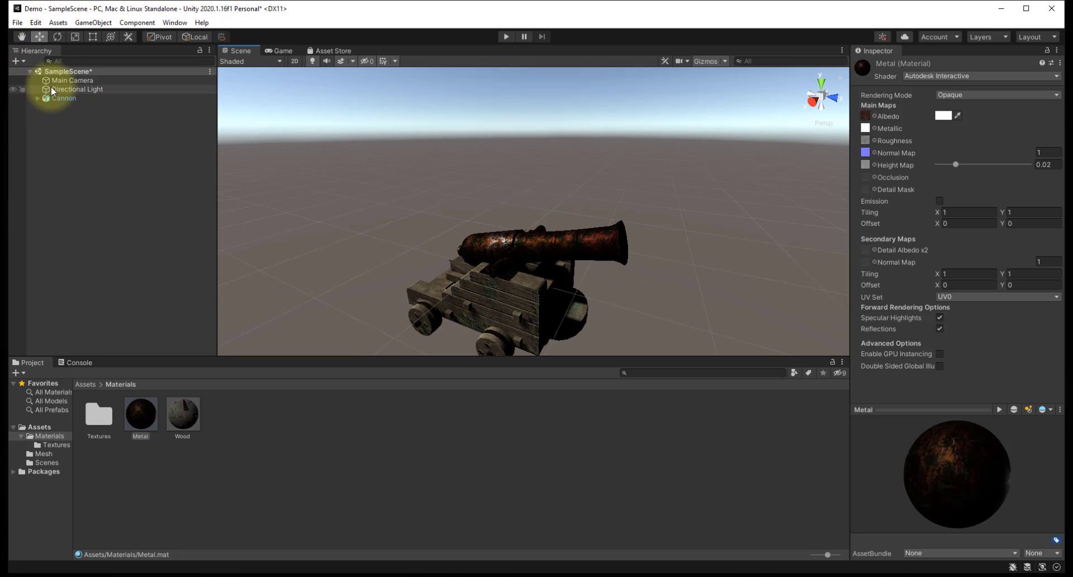
Move the Directional Light to about X -0.9, Y 2.2, Z 2.7 and rotate it to about 143.7, -17.1, -20.5.
double_click(77, 89)
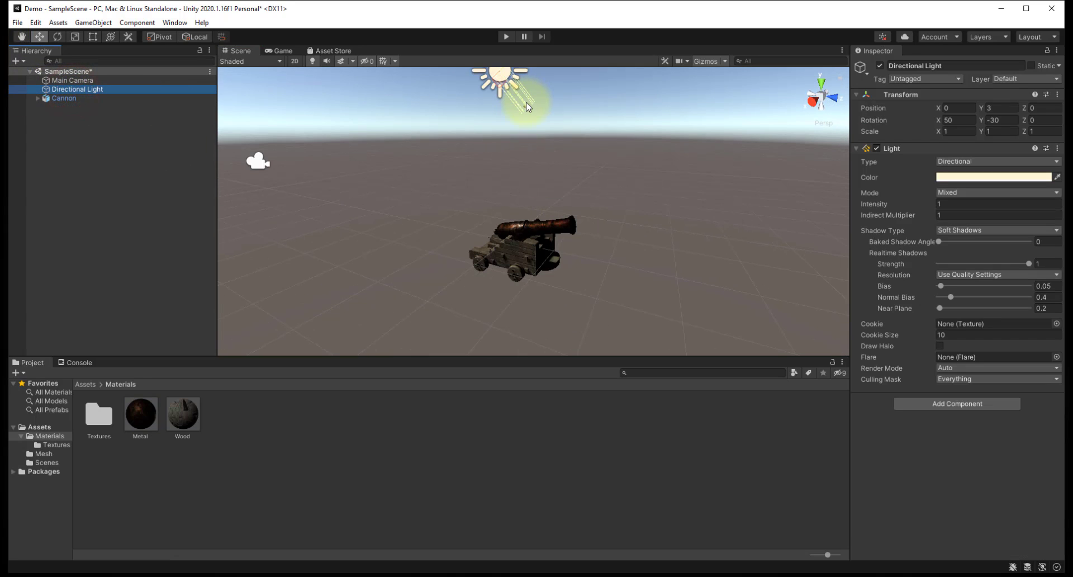
left_click_drag(531, 108, 629, 190)
key("e")
left_click_drag(595, 124, 565, 470)
key("w")
left_click(567, 162)
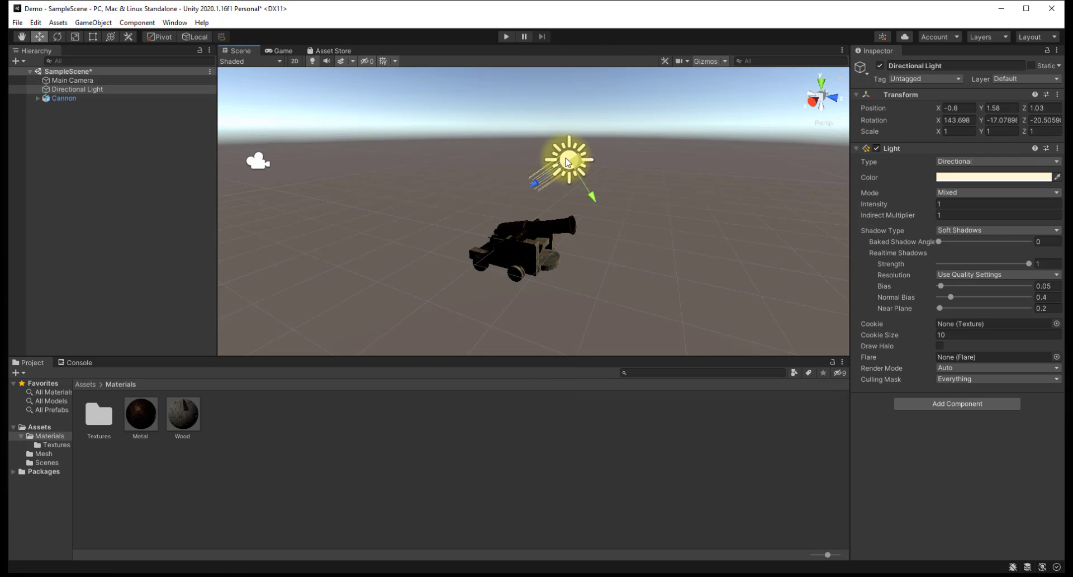
left_click_drag(592, 159, 512, 227)
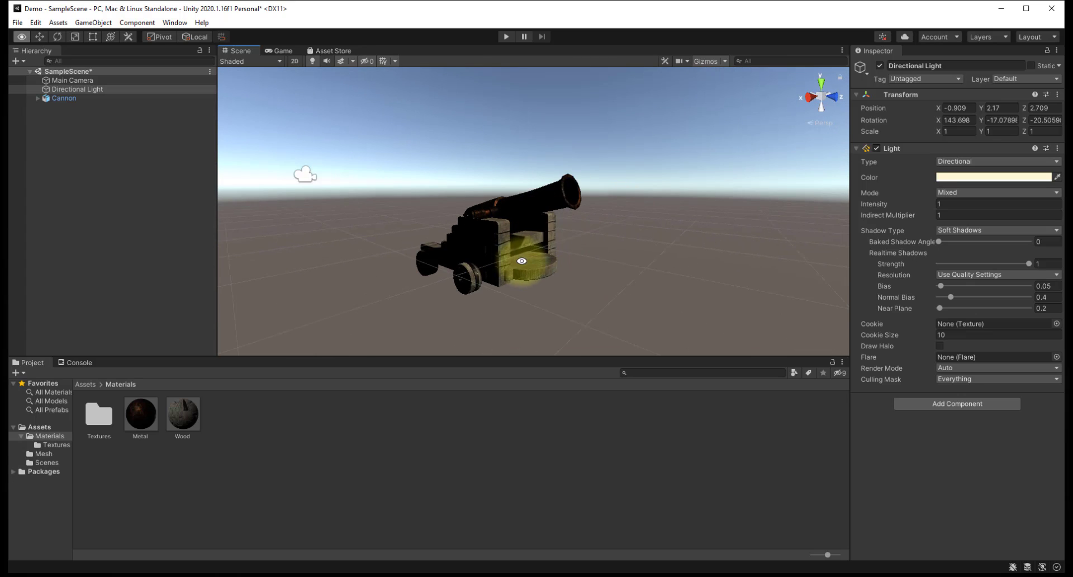
Reposition the Directional Light to about X 0.06, Y 2.46, Z 2.79 and rotate it to about 160, 81, 37 to light the cannon's side.
left_click_drag(517, 307, 651, 191, "alt")
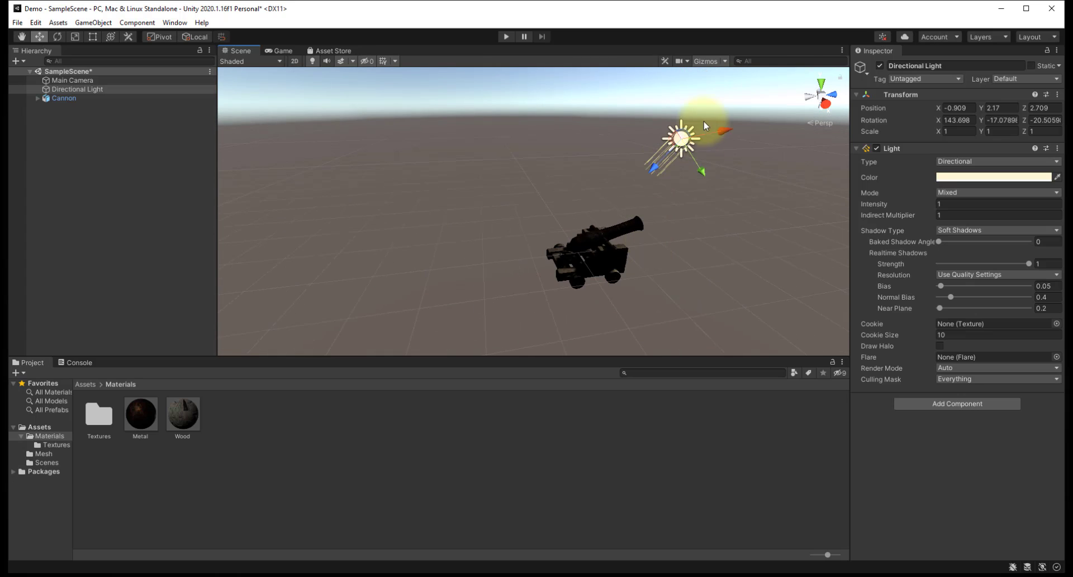
left_click_drag(725, 135, 666, 186)
key("e")
left_click_drag(627, 191, 549, 147)
scroll(642, 254, "up", 3)
left_click_drag(681, 295, 545, 243, "alt")
scroll(562, 196, "up", 5)
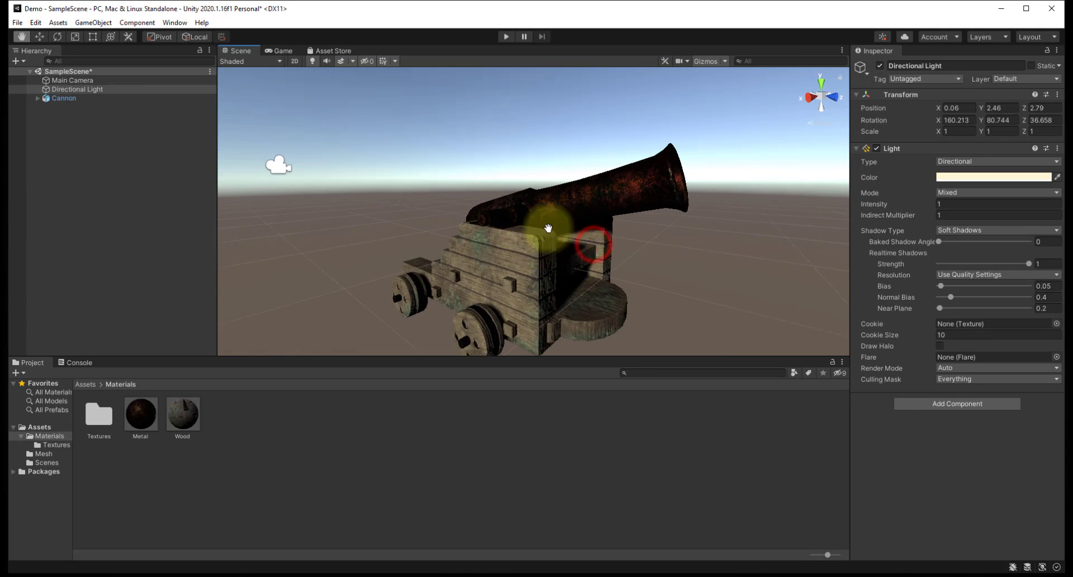
middle_click_drag(548, 229, 568, 202, "alt")
scroll(569, 204, "down", 4)
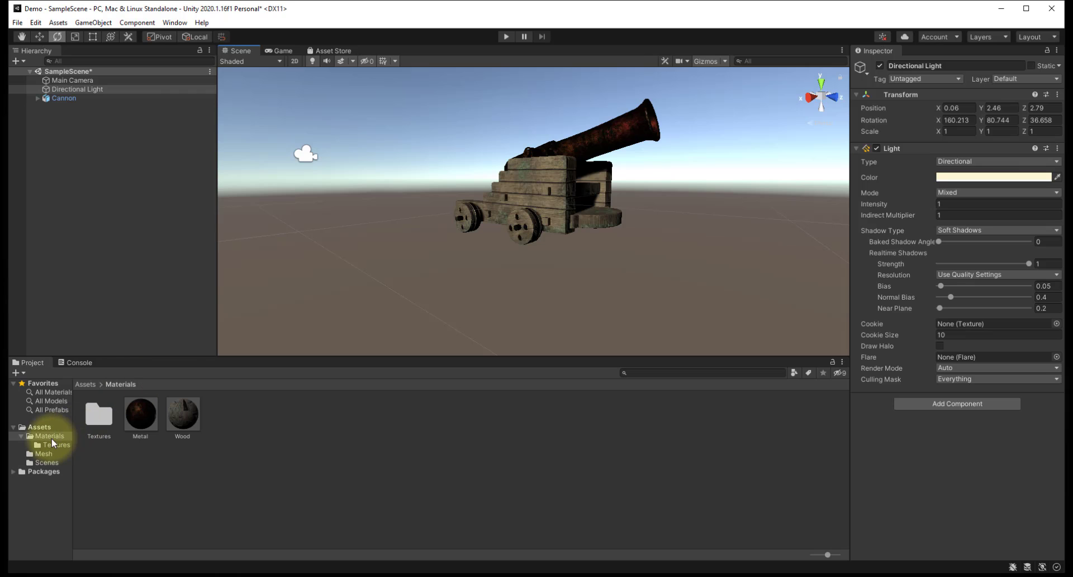
Create a folder named Prefabs in the project's Assets folder.
left_click(38, 428)
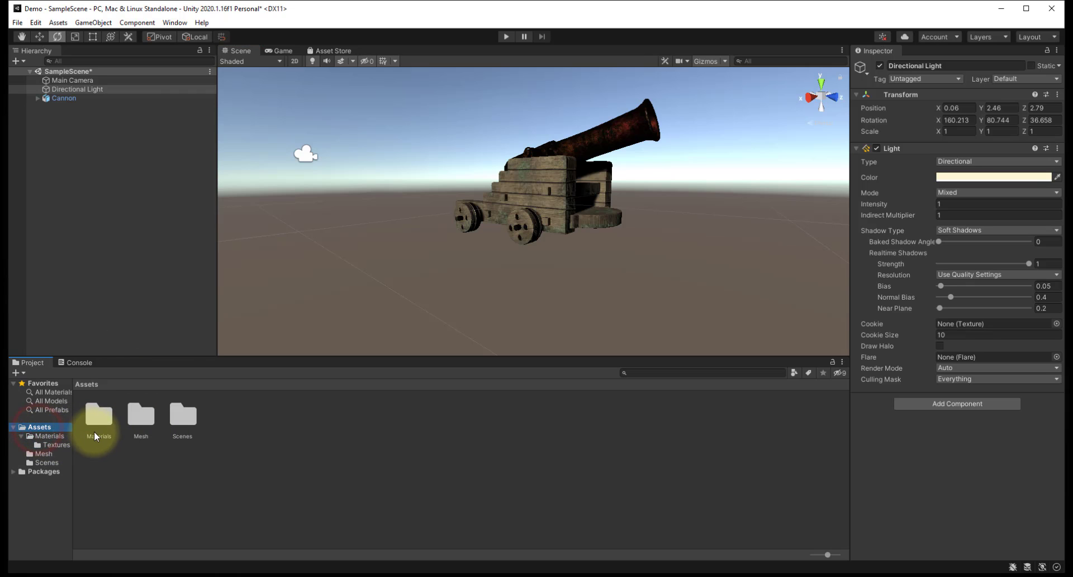
right_click(244, 416)
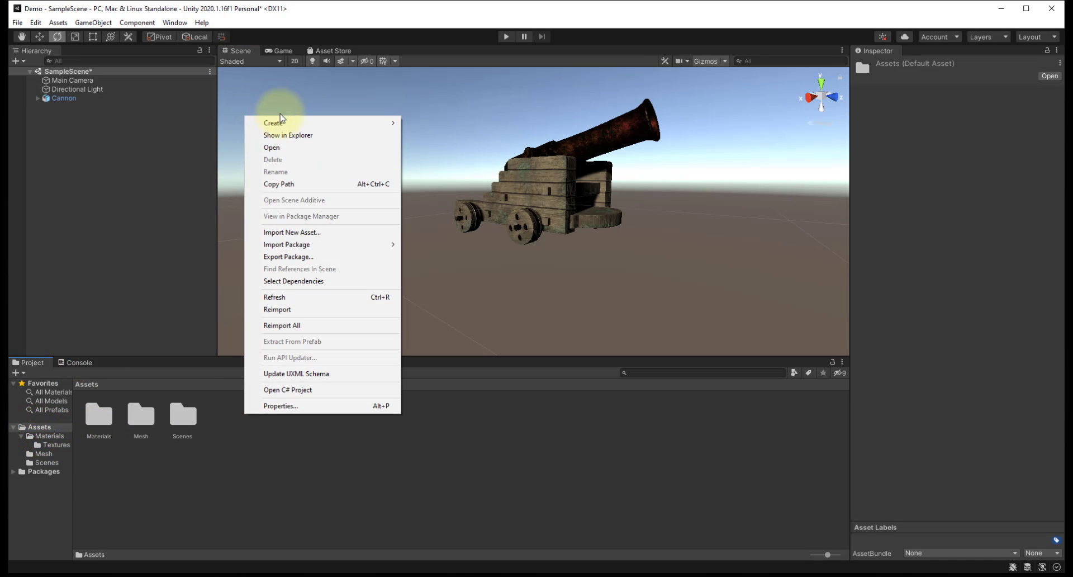
mouse_move(290, 123)
left_click(424, 123)
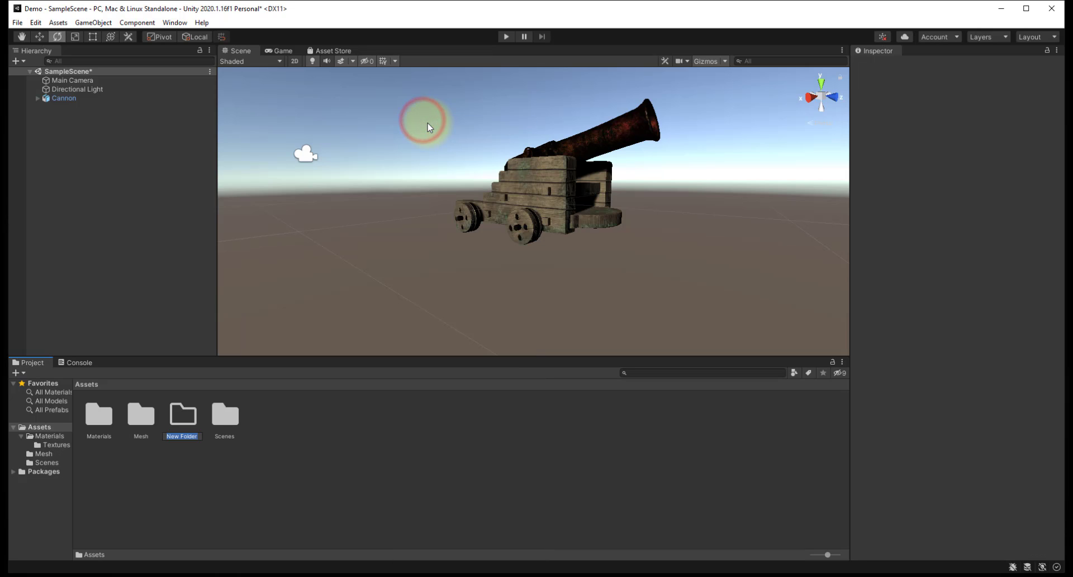
type("Prefabs")
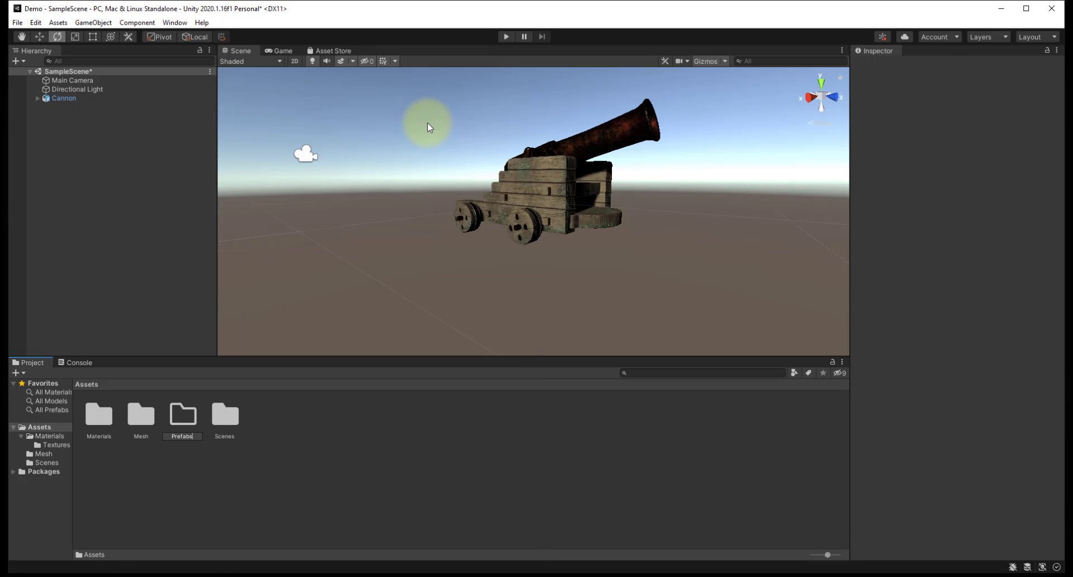
key("Return")
Save the scene's Cannon as an original prefab in the Prefabs folder and enlarge the prefab's preview.
left_click(72, 139)
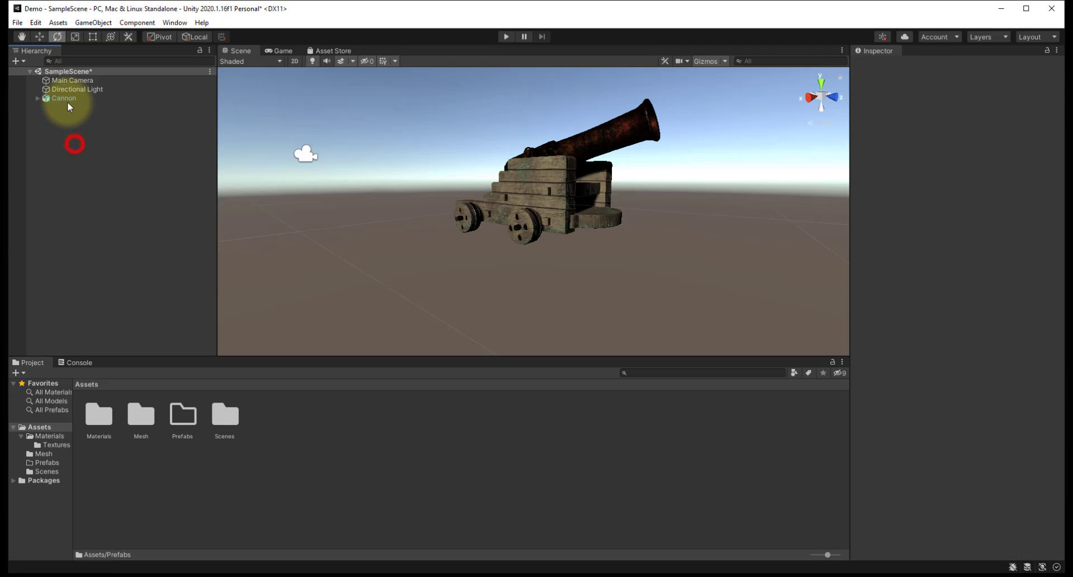
left_click(67, 100)
left_click_drag(69, 100, 190, 414)
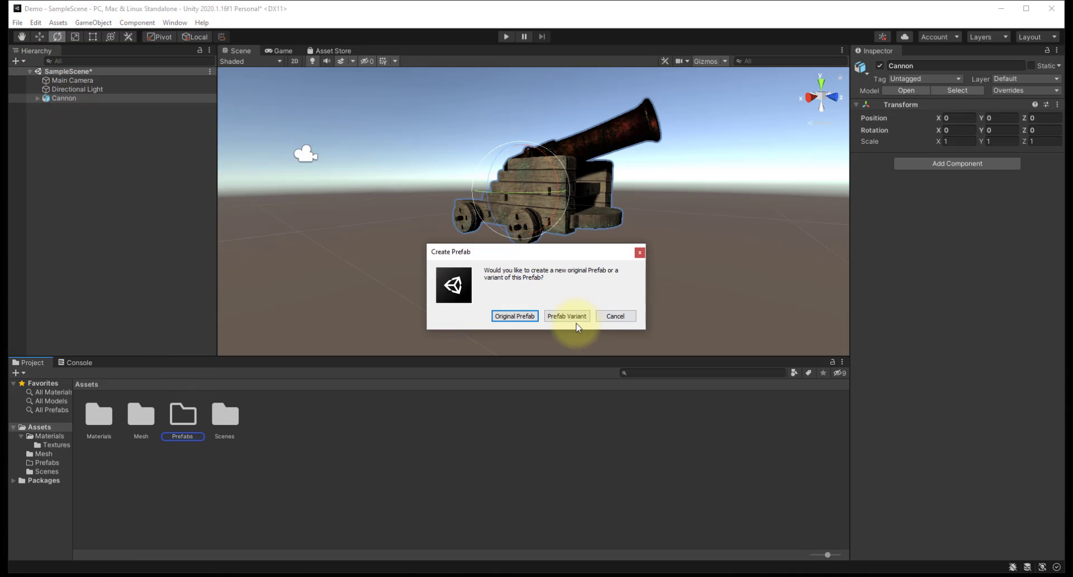
left_click(530, 320)
left_click(148, 438)
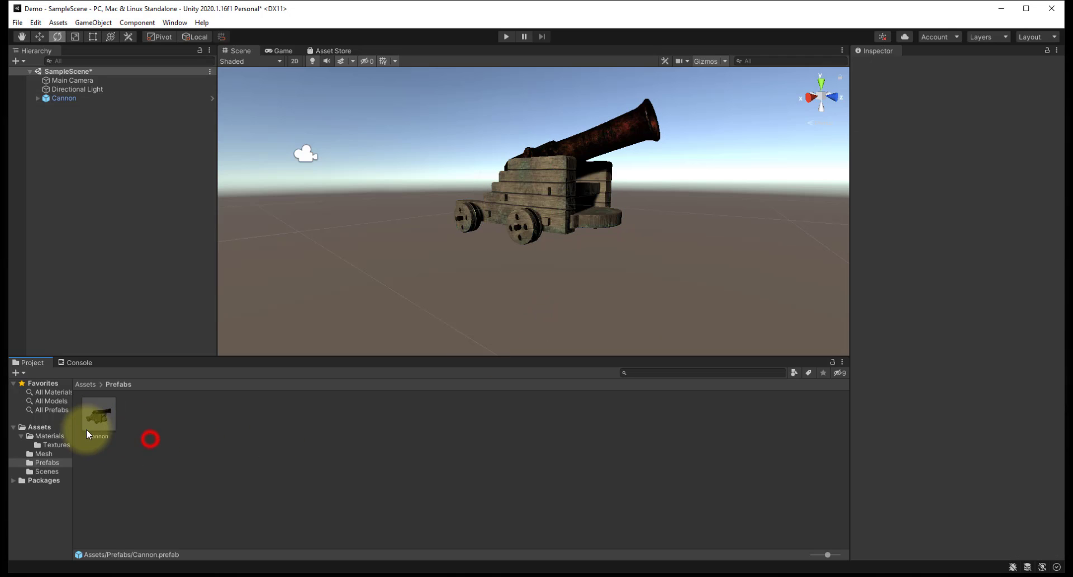
left_click(104, 419)
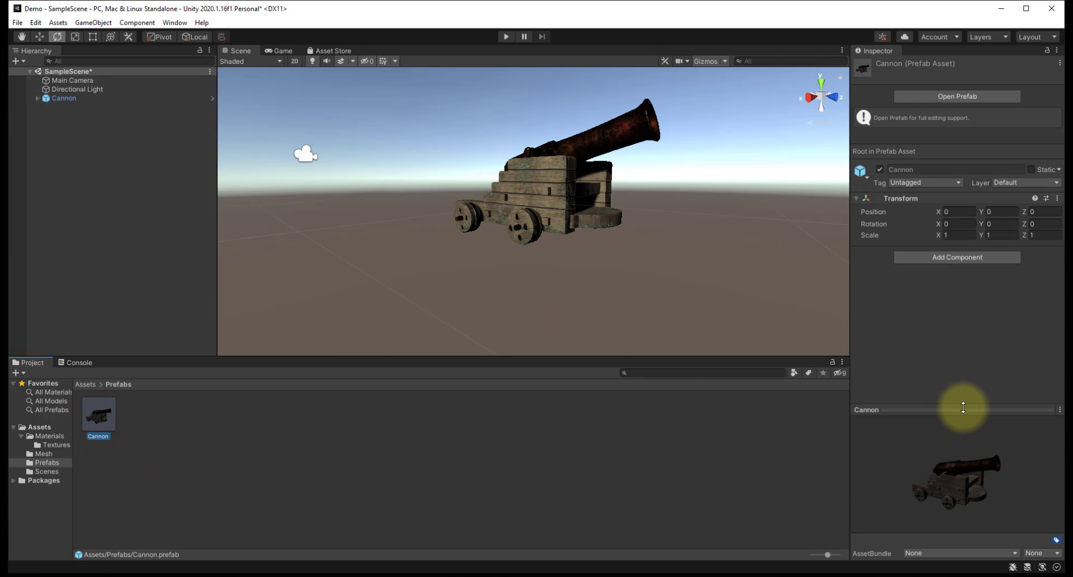
left_click_drag(961, 410, 954, 252)
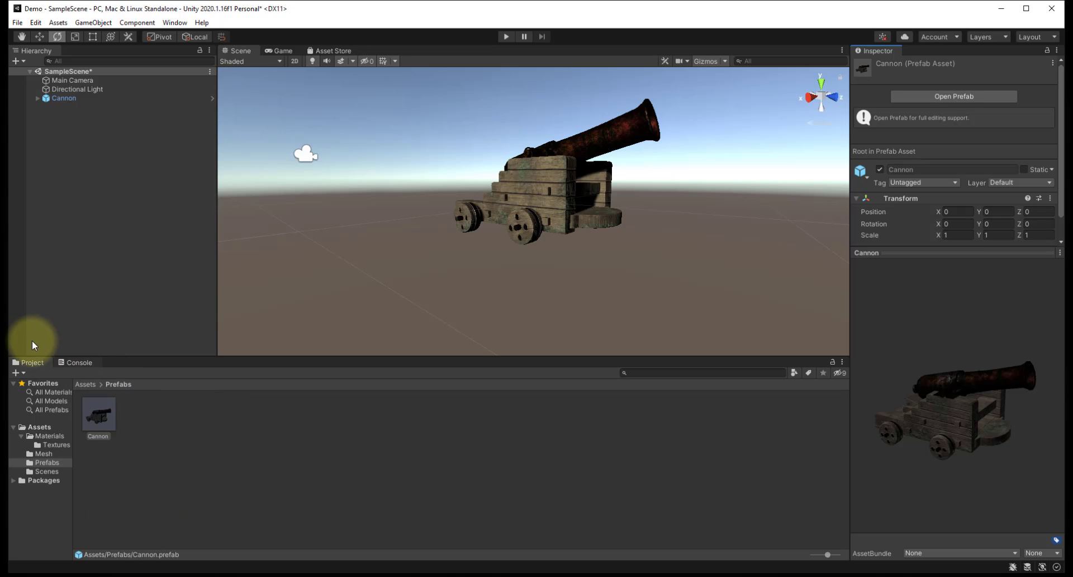
Start a package export of the Cannon prefab from the Prefabs folder.
left_click(65, 266)
left_click(40, 427)
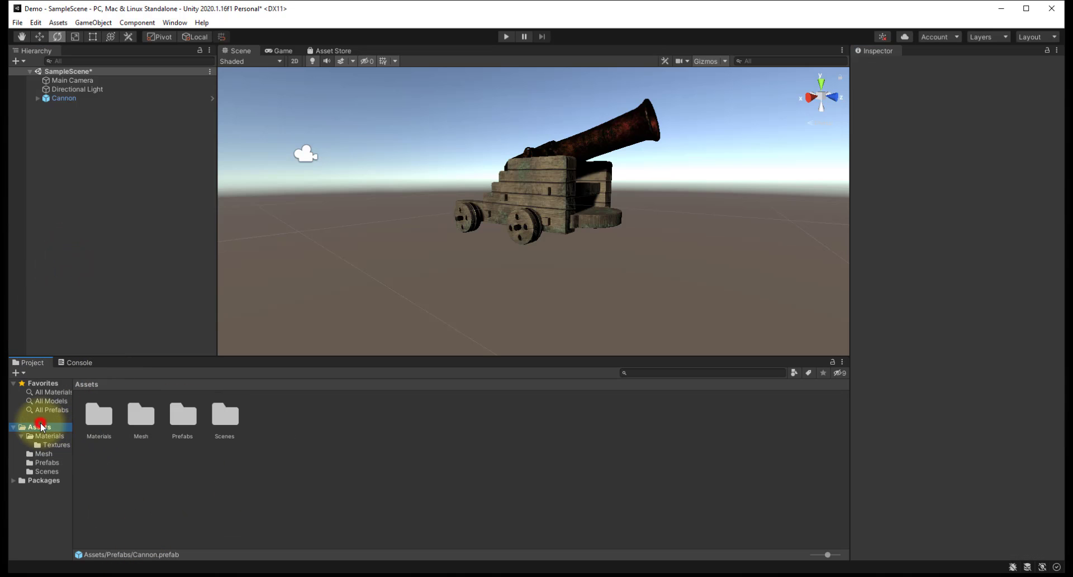
left_click(49, 462)
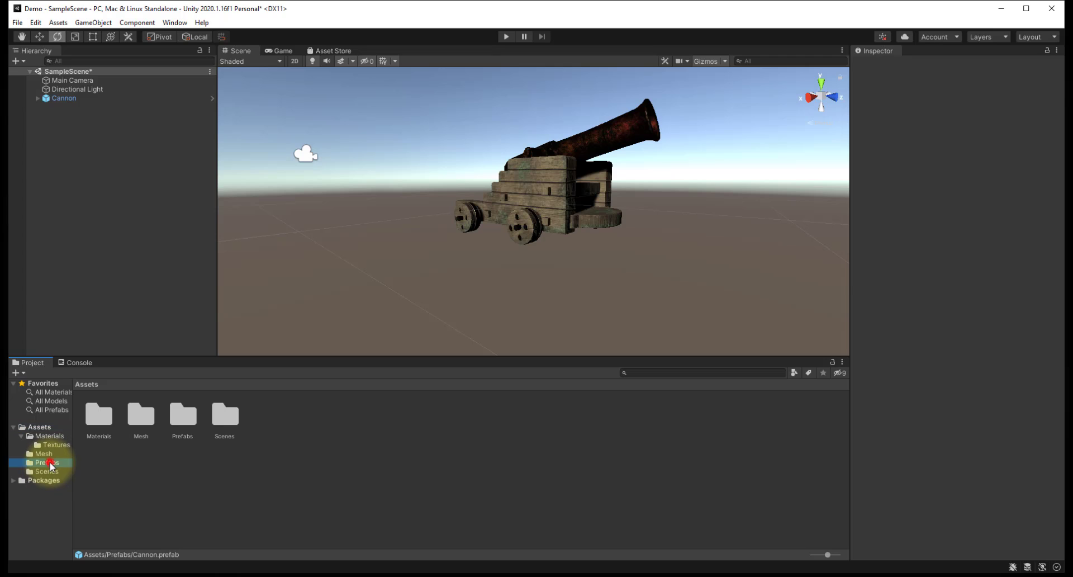
left_click(154, 452)
left_click(102, 414)
right_click(101, 413)
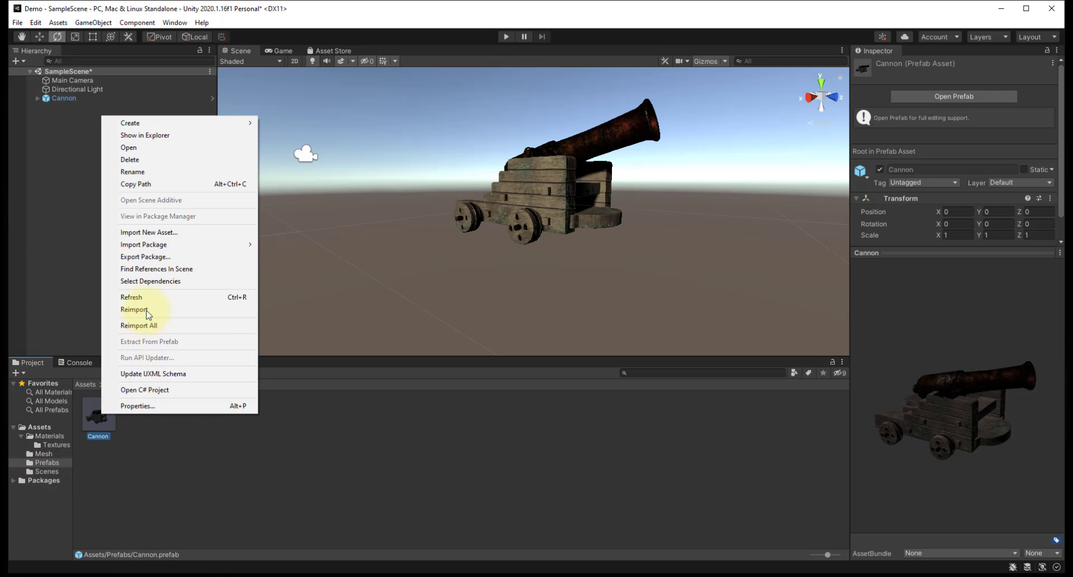
left_click(158, 257)
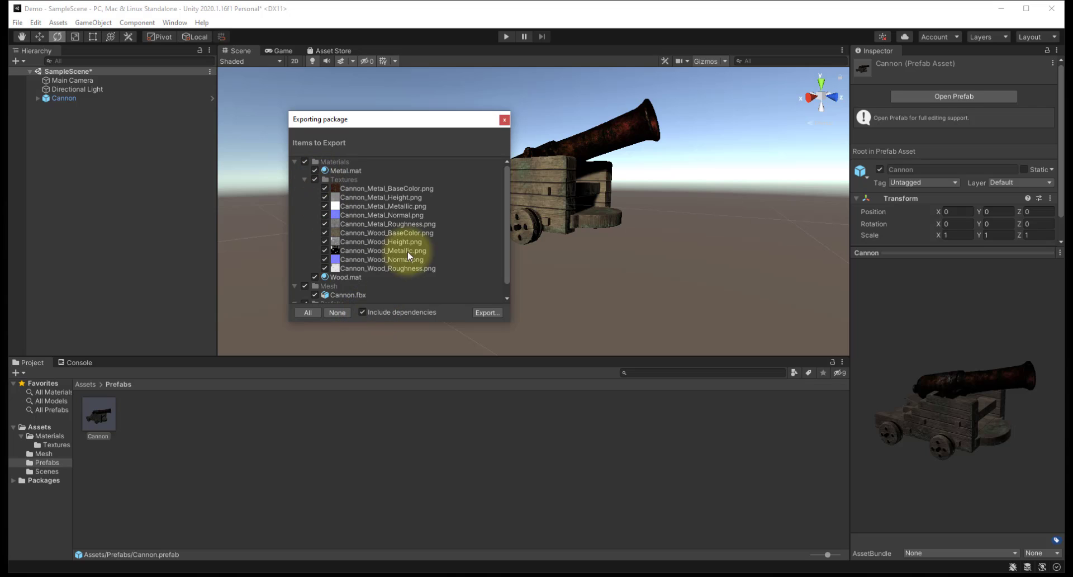
Review the materials, textures, mesh and prefab included in the package's items to export.
scroll(407, 250, "down", 1)
scroll(364, 224, "up", 1)
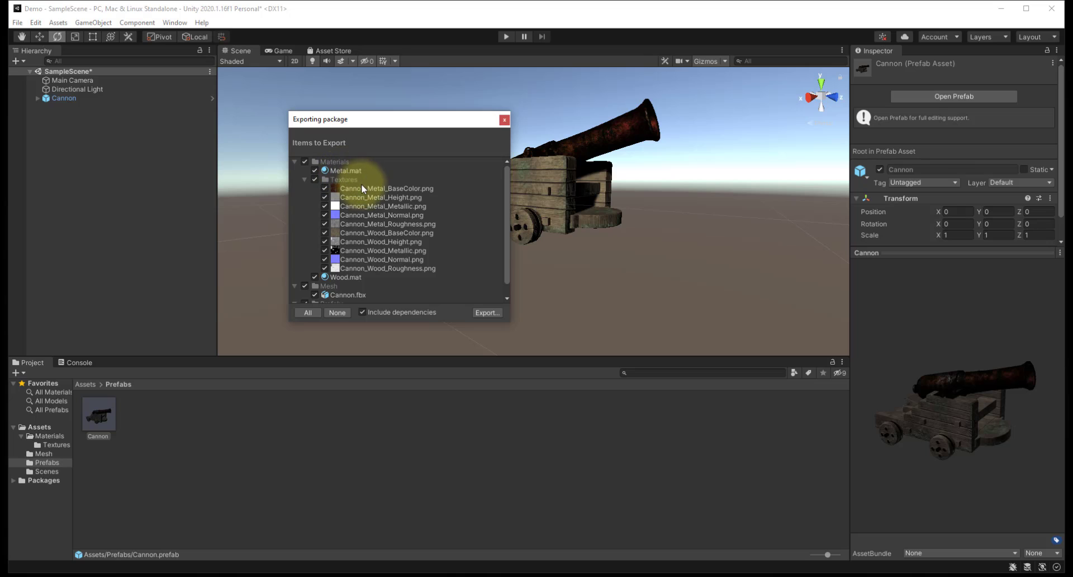
scroll(367, 219, "down", 1)
scroll(365, 212, "up", 1)
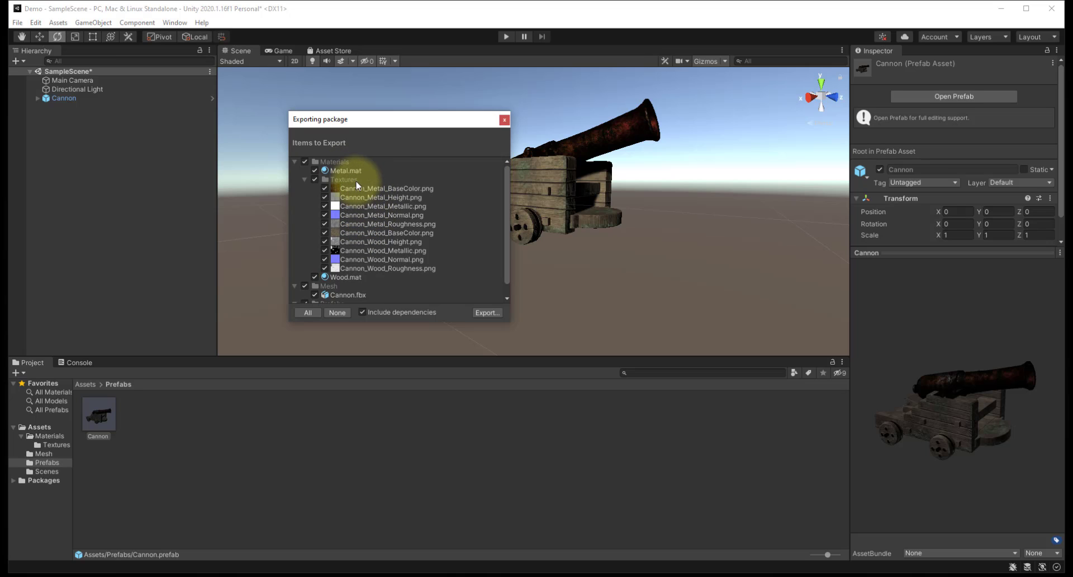
scroll(345, 183, "down", 1)
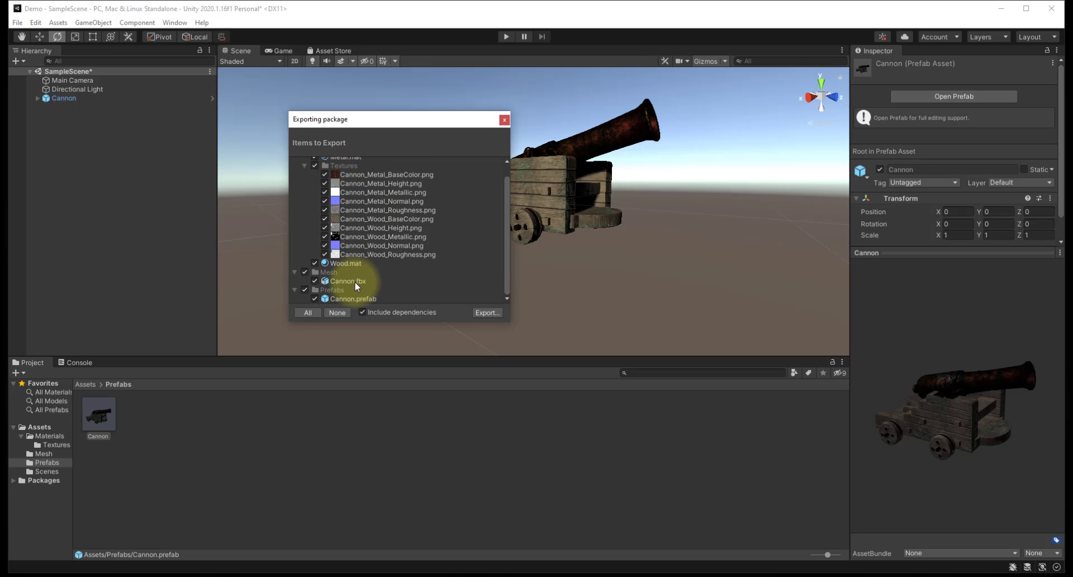
scroll(366, 279, "up", 1)
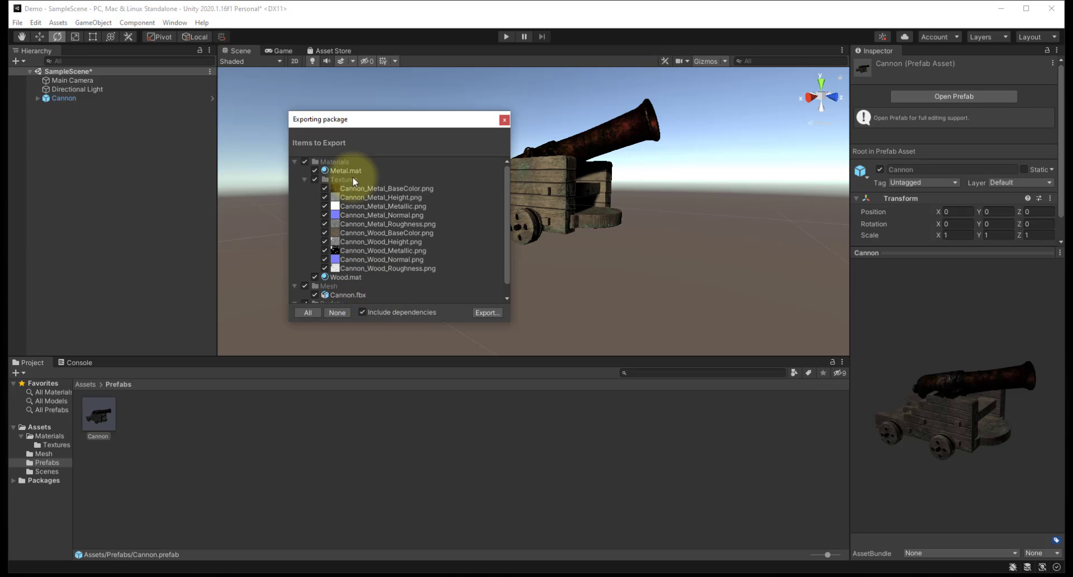
scroll(354, 178, "down", 1)
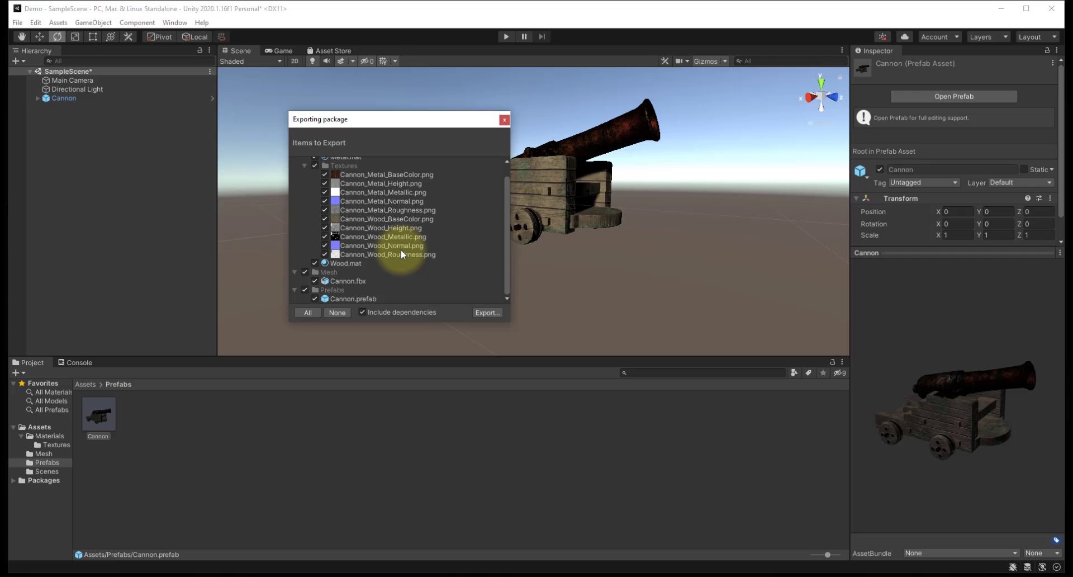
Export the package with its dependencies to the Naval Cannon folder as Cannon_Prefab.
left_click(497, 312)
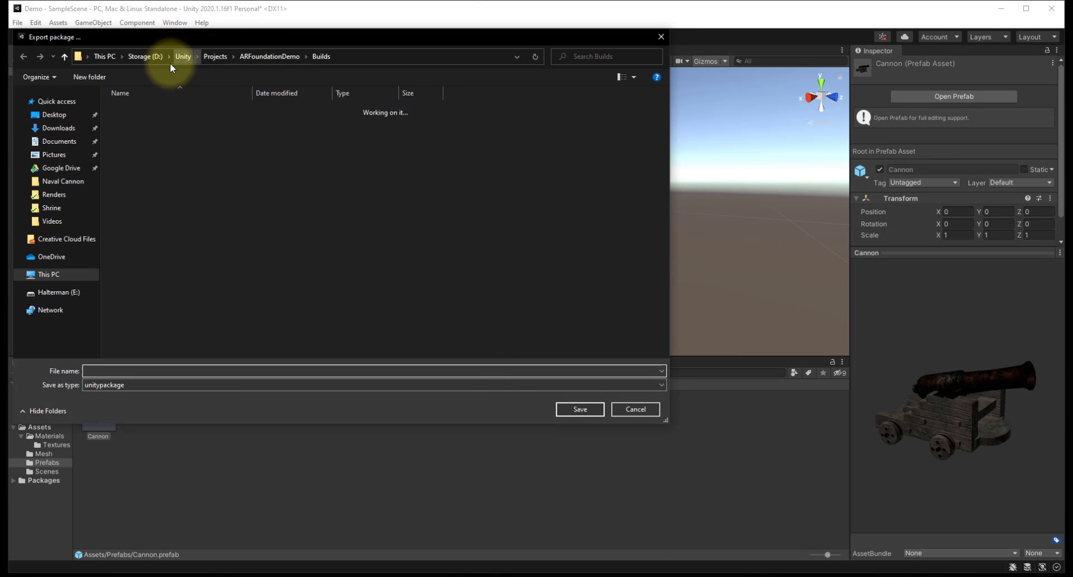
left_click(51, 181)
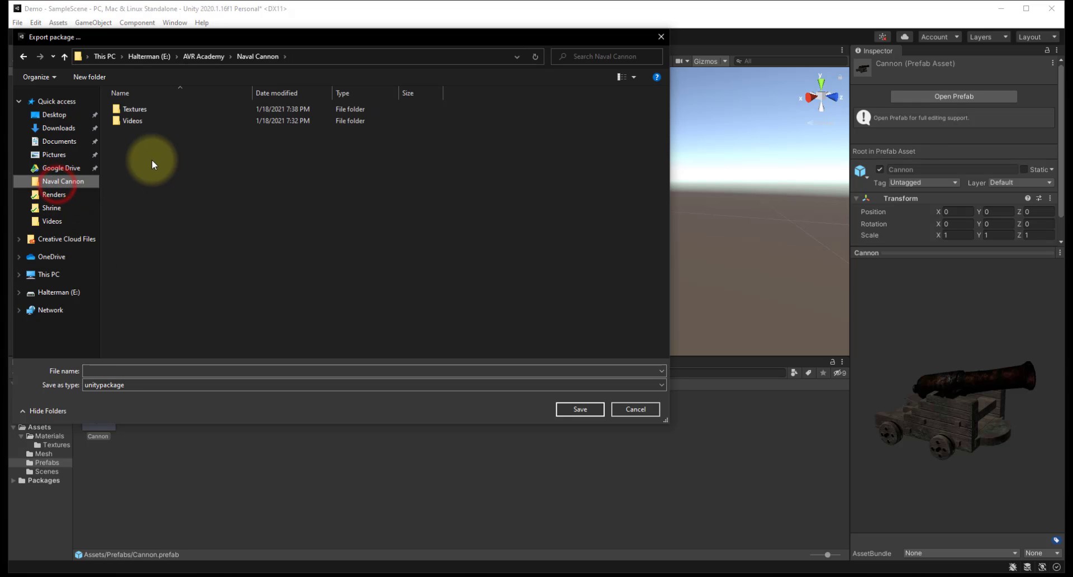
left_click(131, 370)
type("Can")
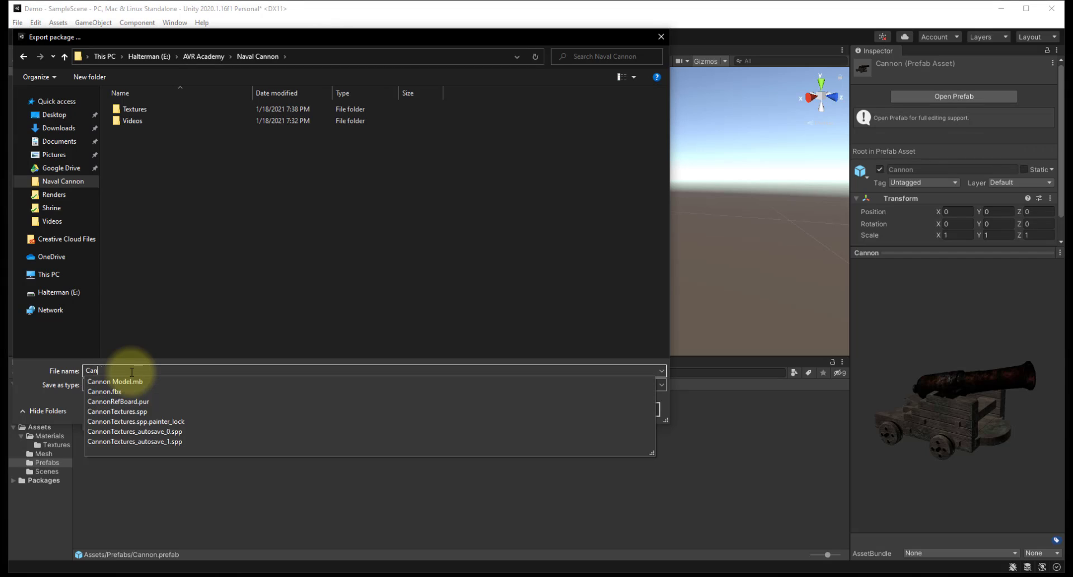
type("non_")
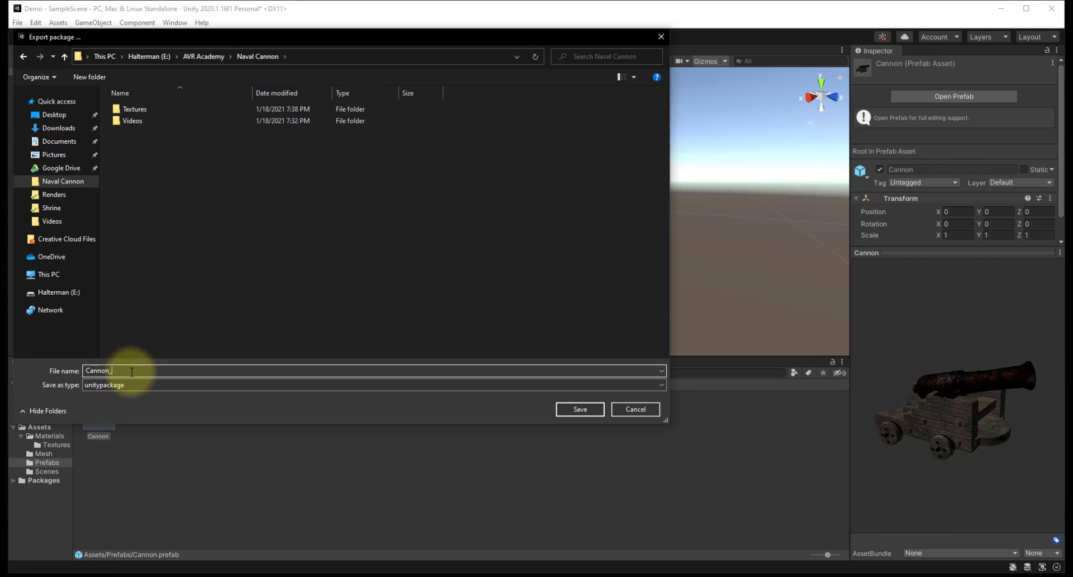
type("Preg")
key("BackSpace")
type("fab")
left_click(587, 409)
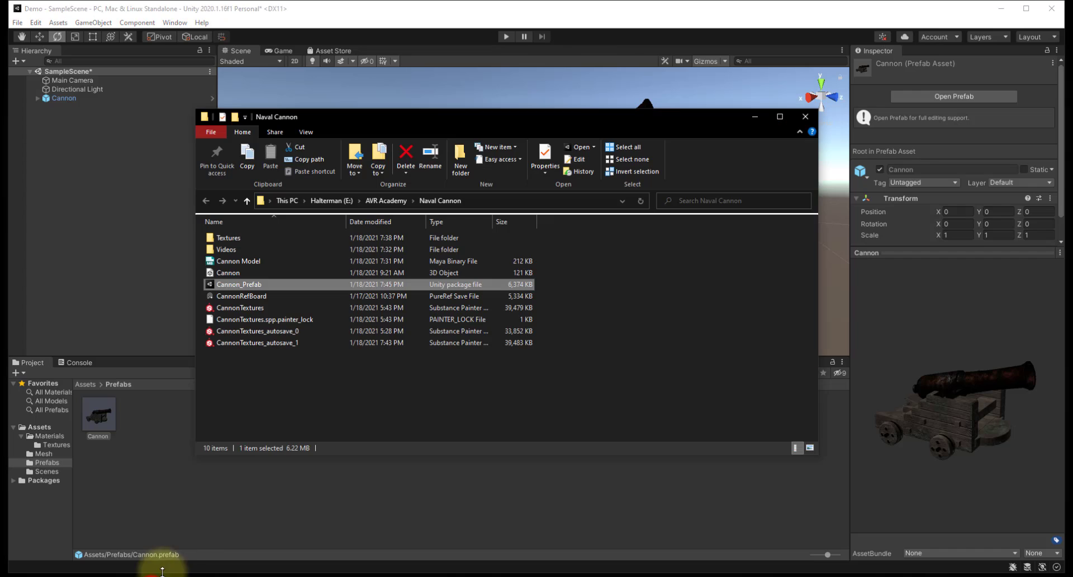
Check the exported Cannon_Prefab package file in the Naval Cannon folder, and return to the Unity project.
left_click(287, 387)
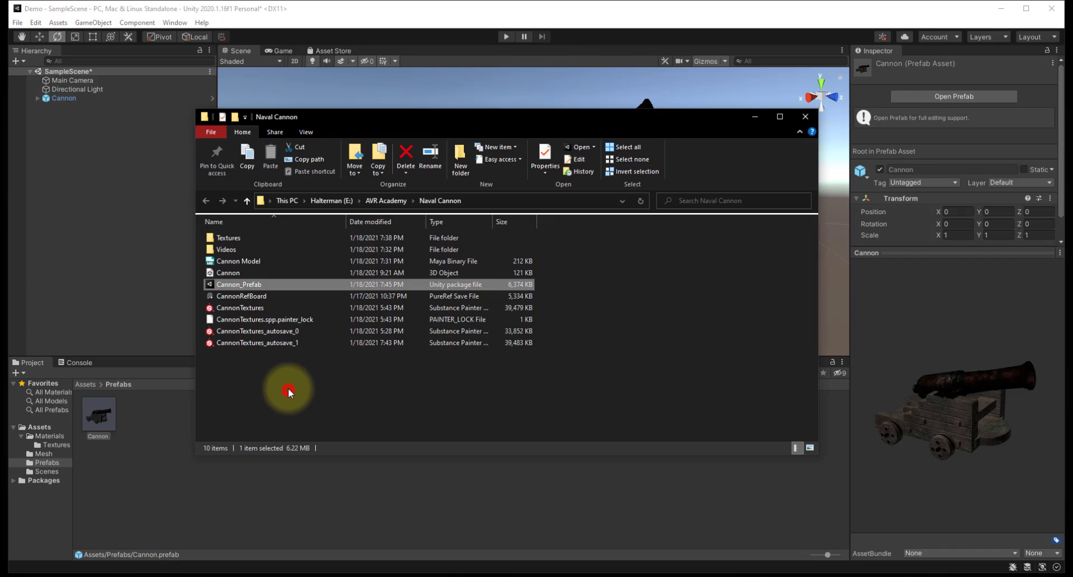
left_click(322, 393)
left_click(259, 283)
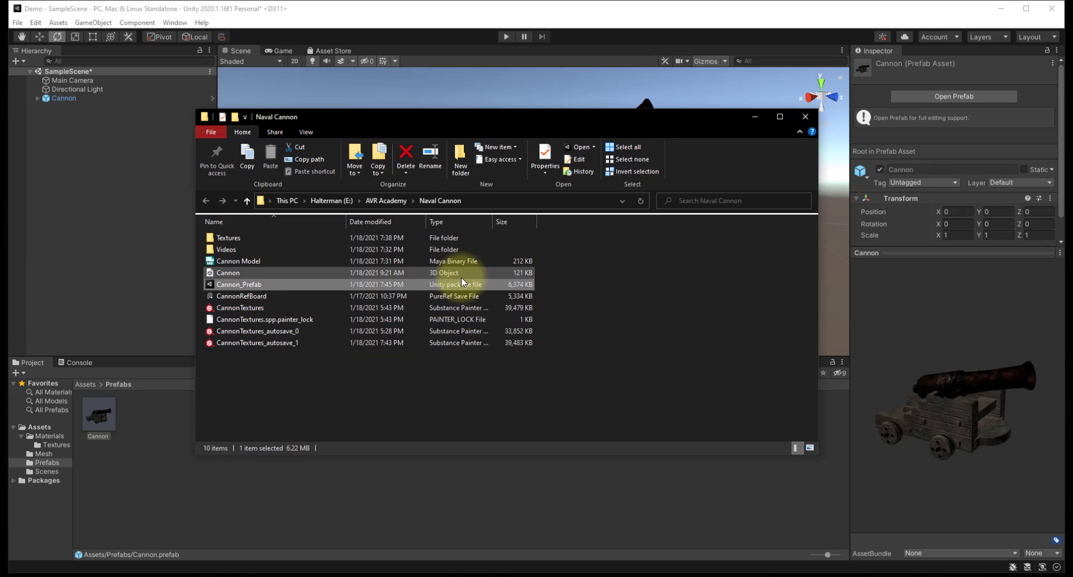
left_click(210, 499)
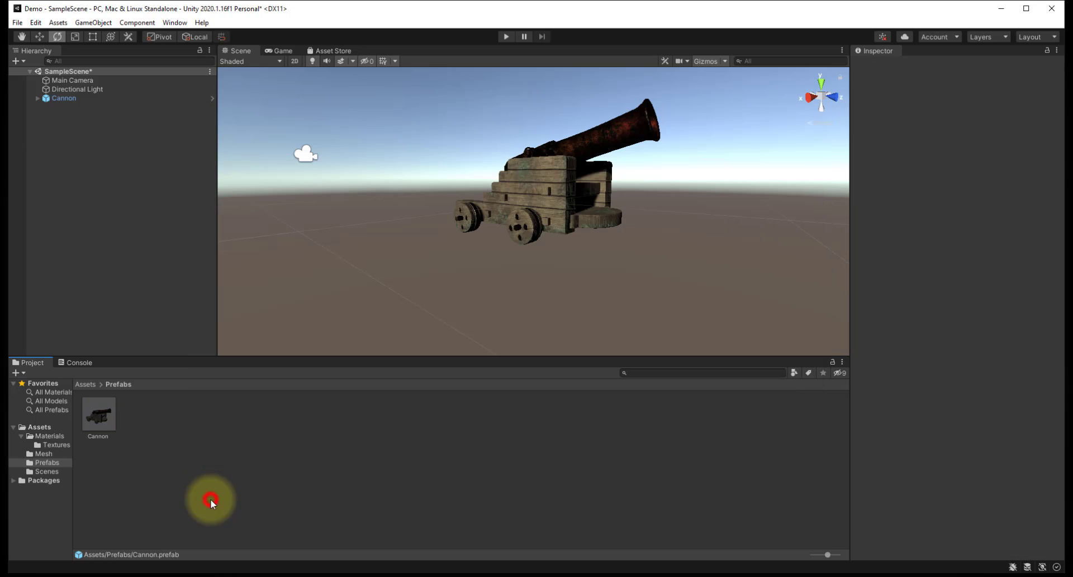
Open a new Unity project and import all items of the Cannon_Prefab package from the Naval Cannon folder.
left_click(17, 24)
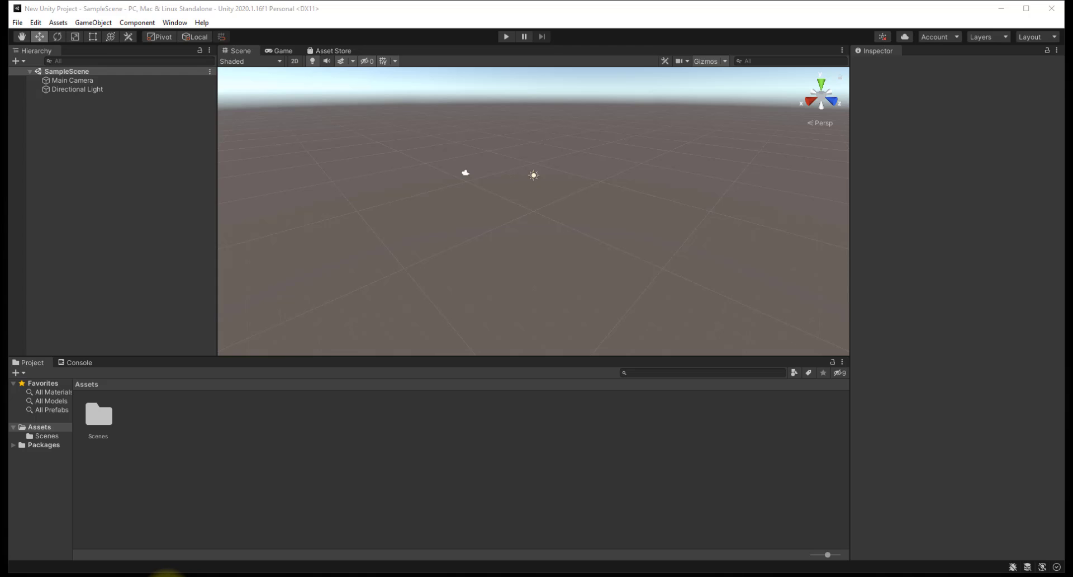
left_click(152, 576)
left_click_drag(257, 283, 162, 450)
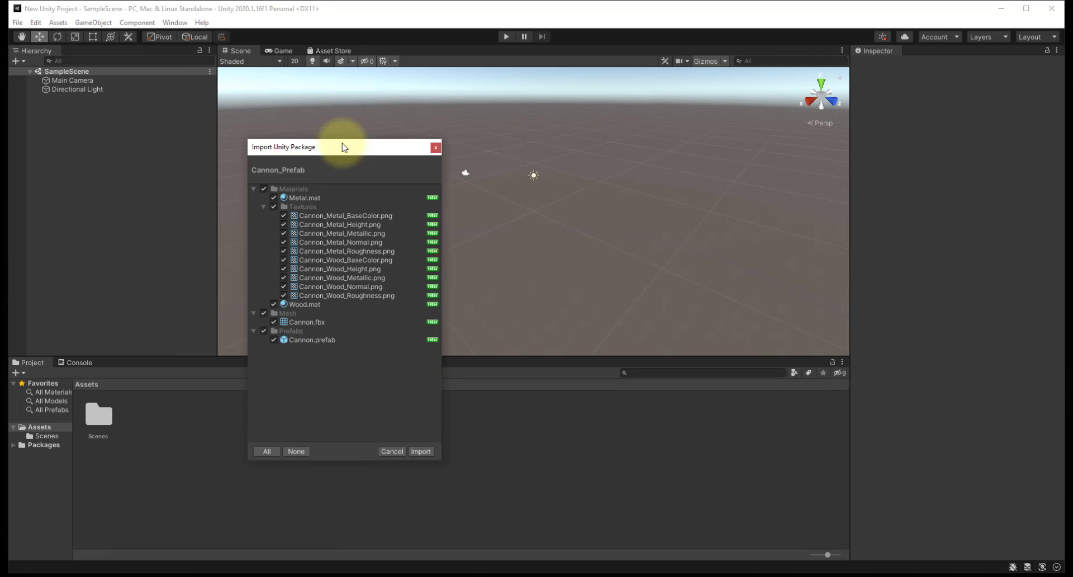
left_click_drag(343, 144, 624, 83)
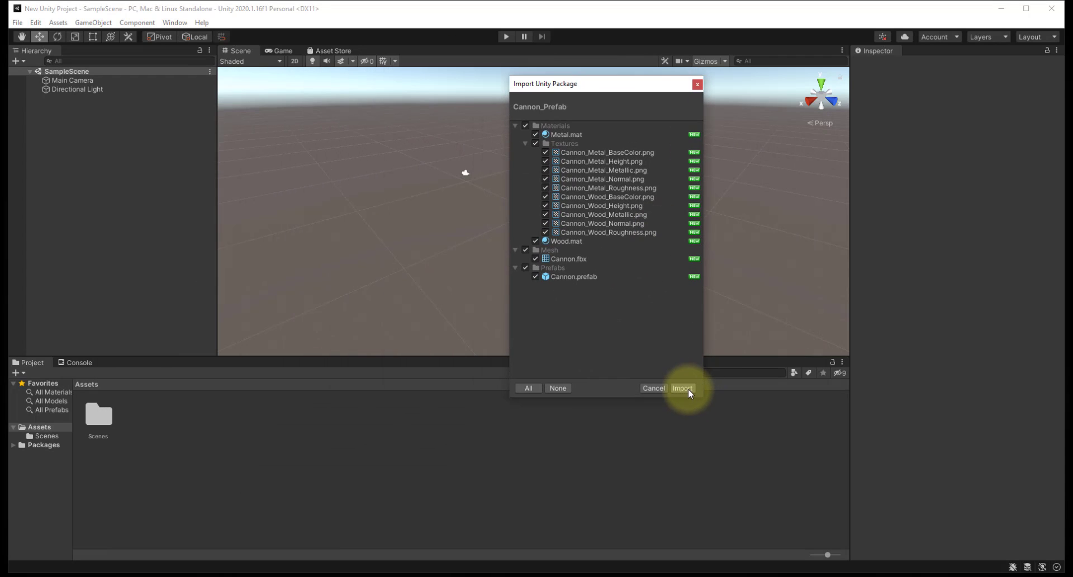
left_click(690, 389)
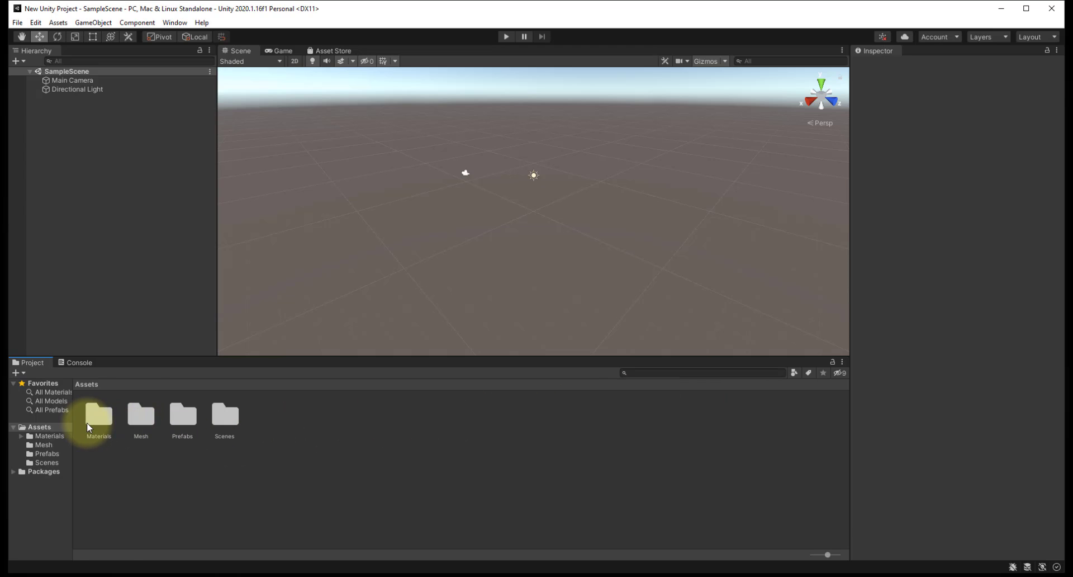
Add the imported Cannon prefab from the Prefabs folder to SampleScene and inspect the textured cannon.
double_click(87, 419)
left_click(86, 387)
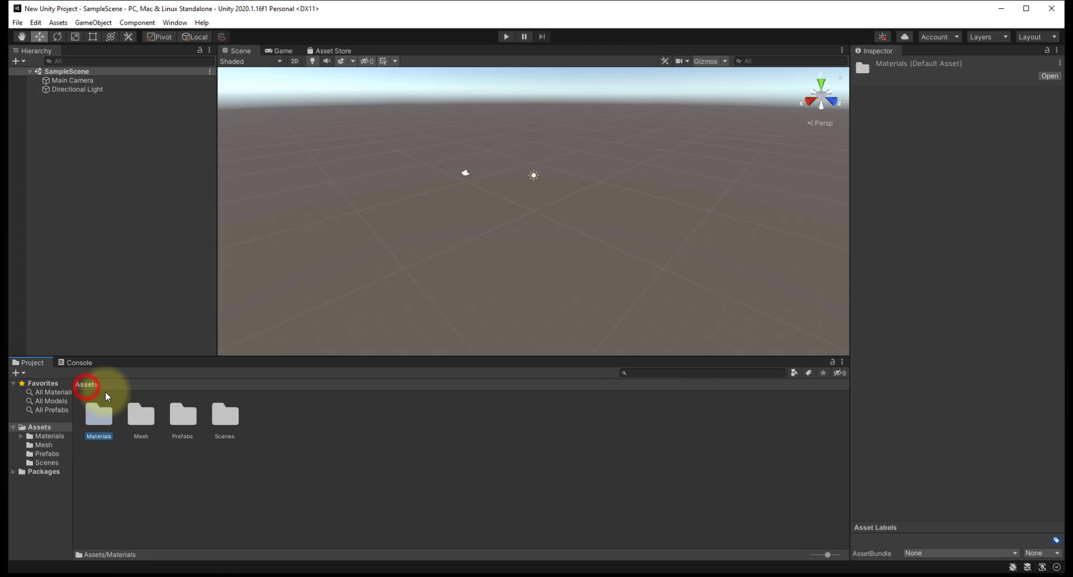
double_click(182, 413)
left_click_drag(98, 413, 119, 179)
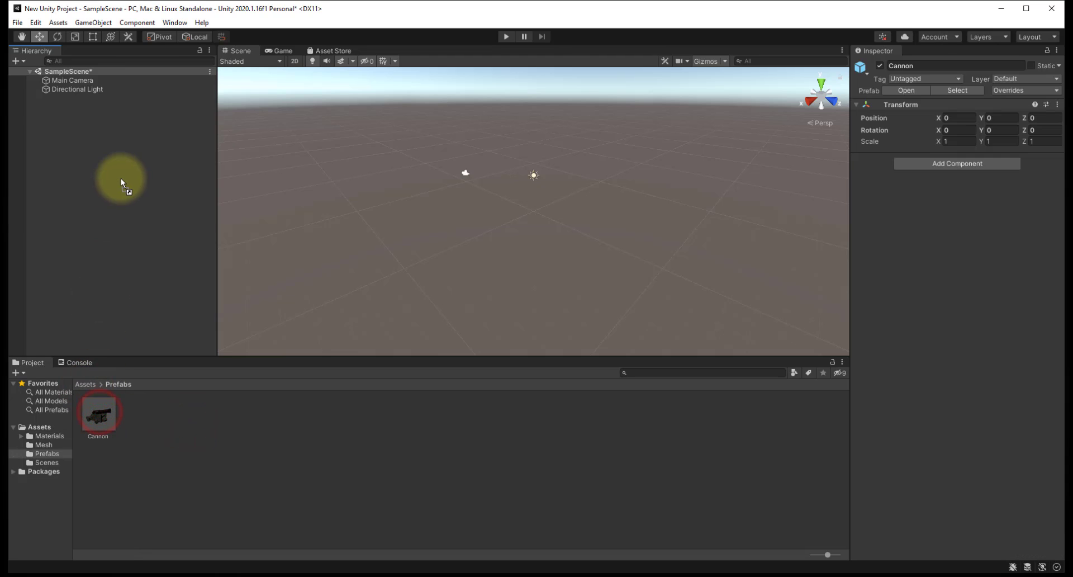
scroll(552, 225, "up", 4)
scroll(564, 227, "up", 7)
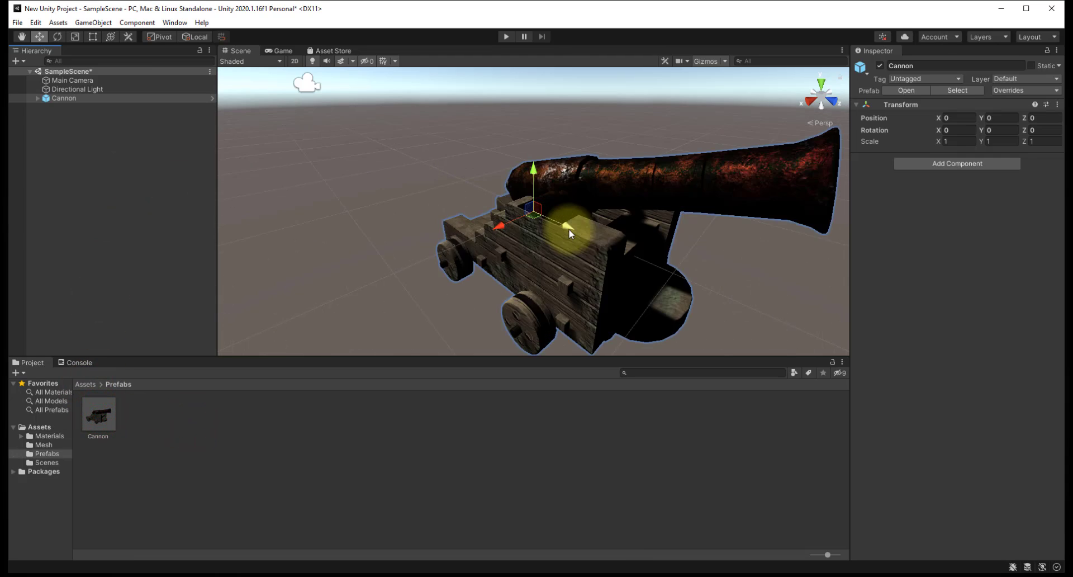
scroll(570, 231, "down", 3)
left_click_drag(574, 265, 83, 294, "alt")
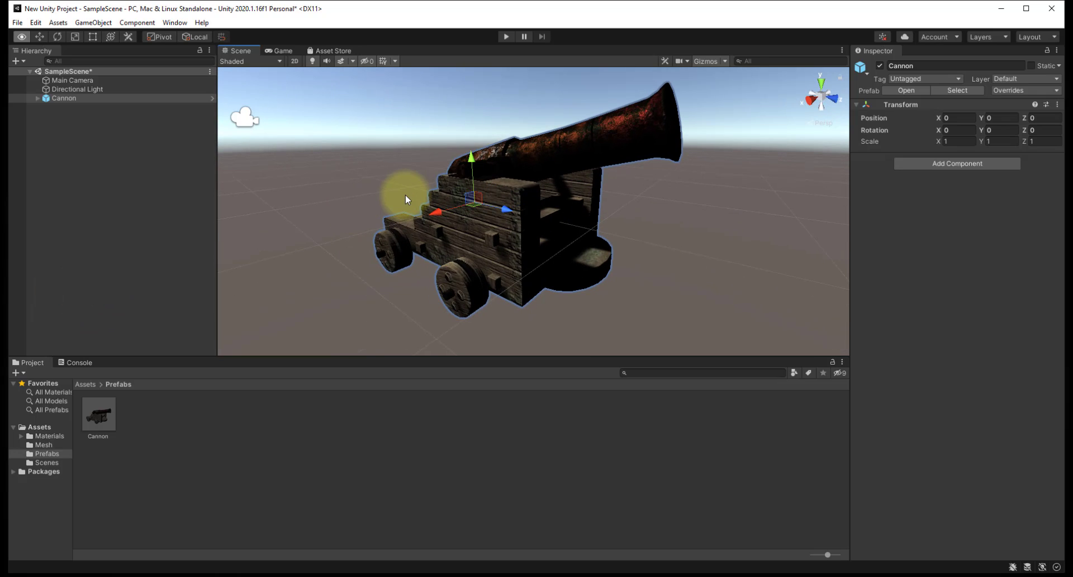